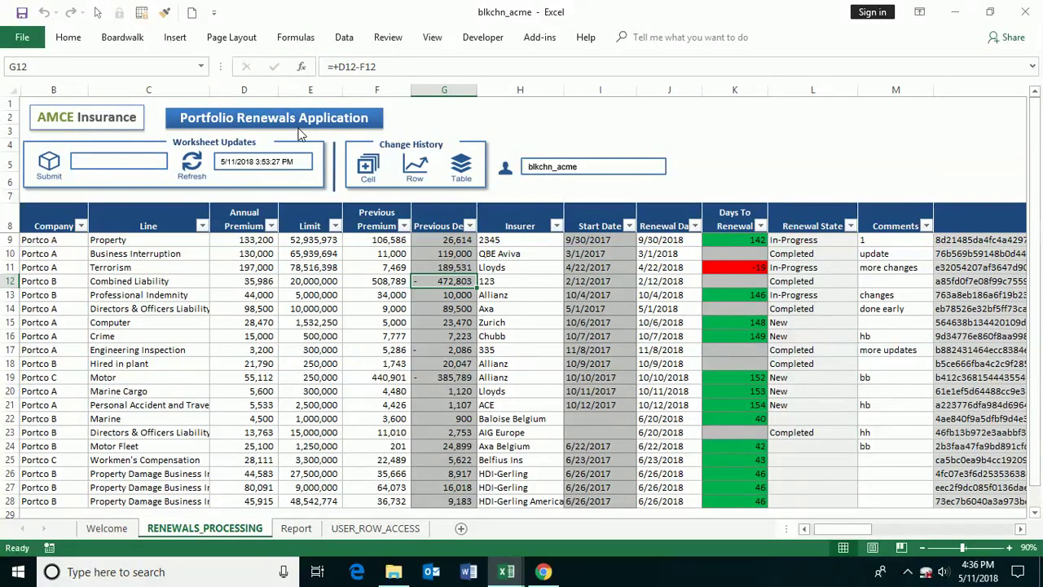
# - Review the Limit, Company, Line, Insurer, Previous Delta and Start Date entries in rows 10–23
pyautogui.click(314, 298)
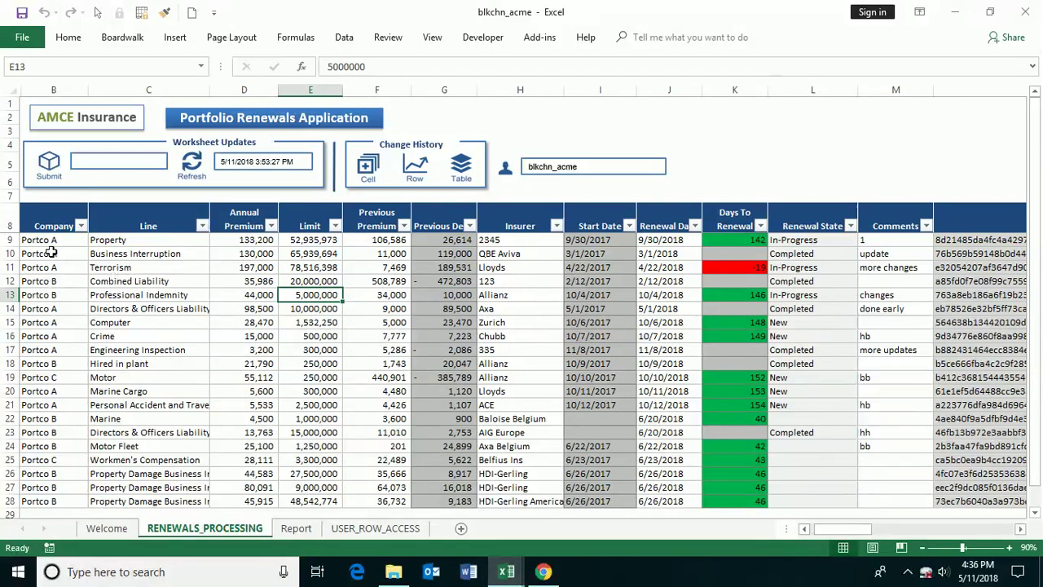
pyautogui.moveTo(50, 253); pyautogui.dragTo(40, 433)
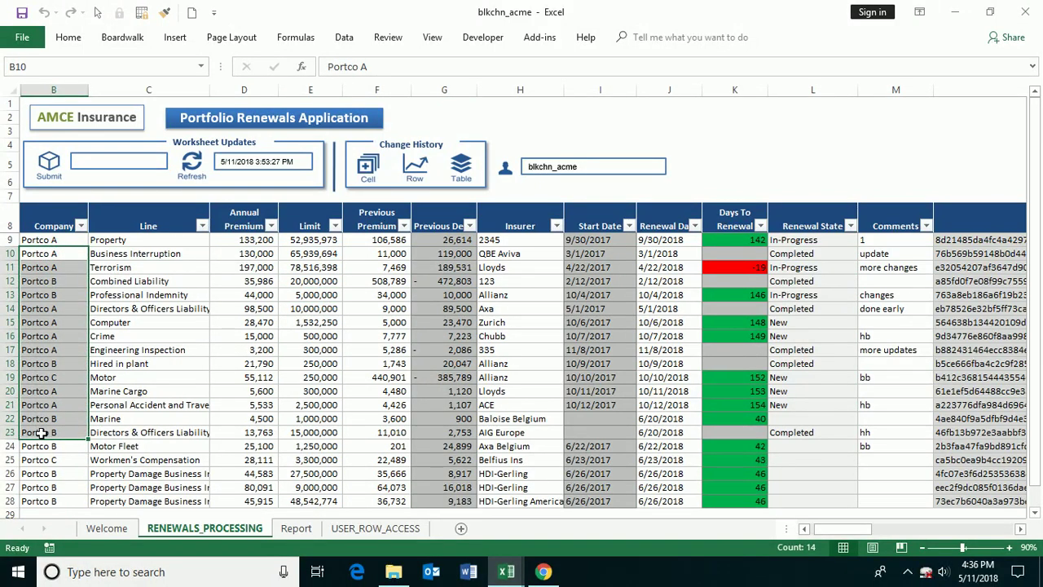
pyautogui.moveTo(122, 281); pyautogui.dragTo(149, 429)
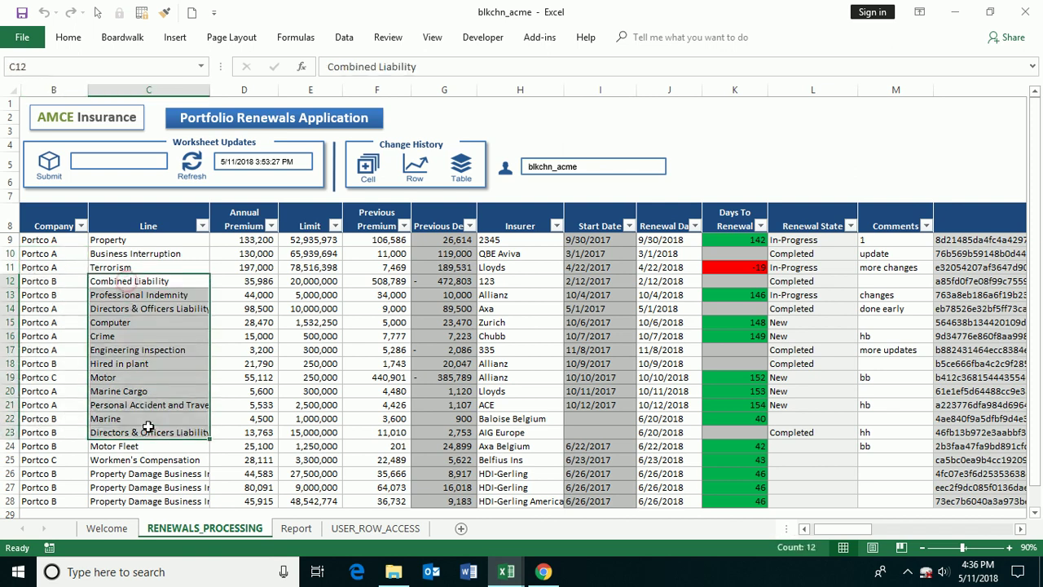
pyautogui.moveTo(521, 254); pyautogui.dragTo(534, 383)
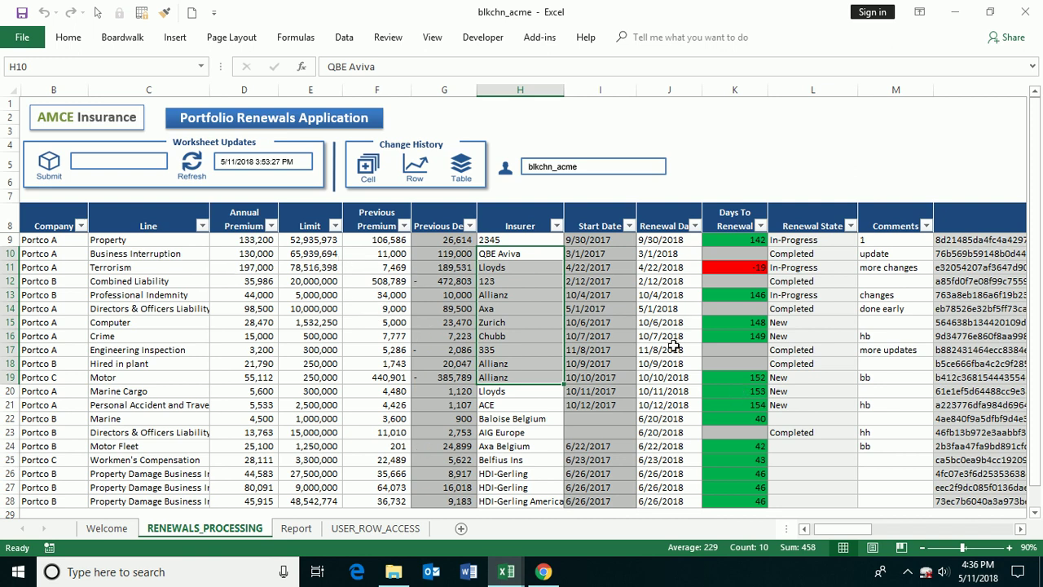
pyautogui.click(462, 281)
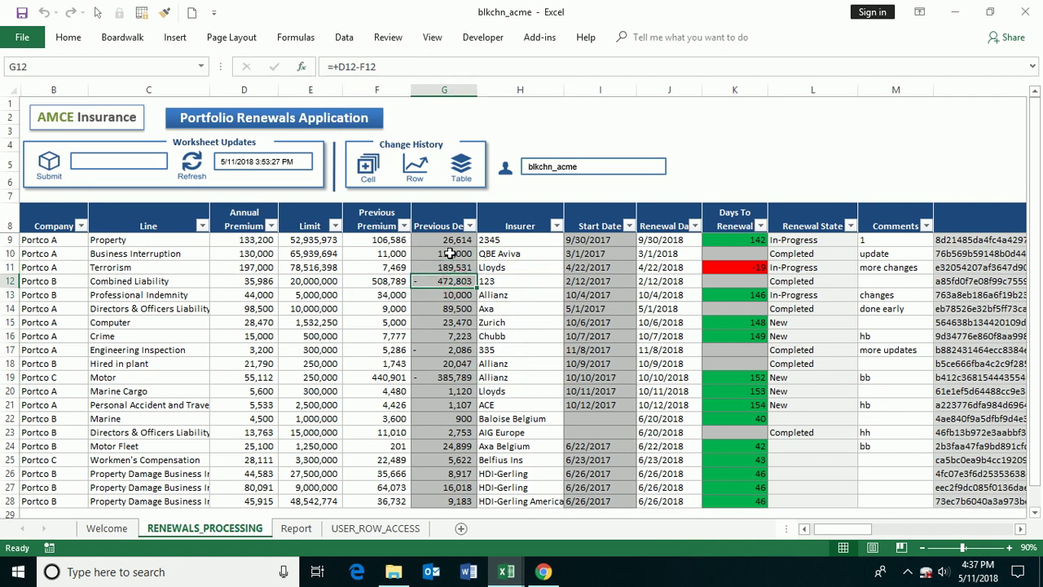
pyautogui.click(616, 300)
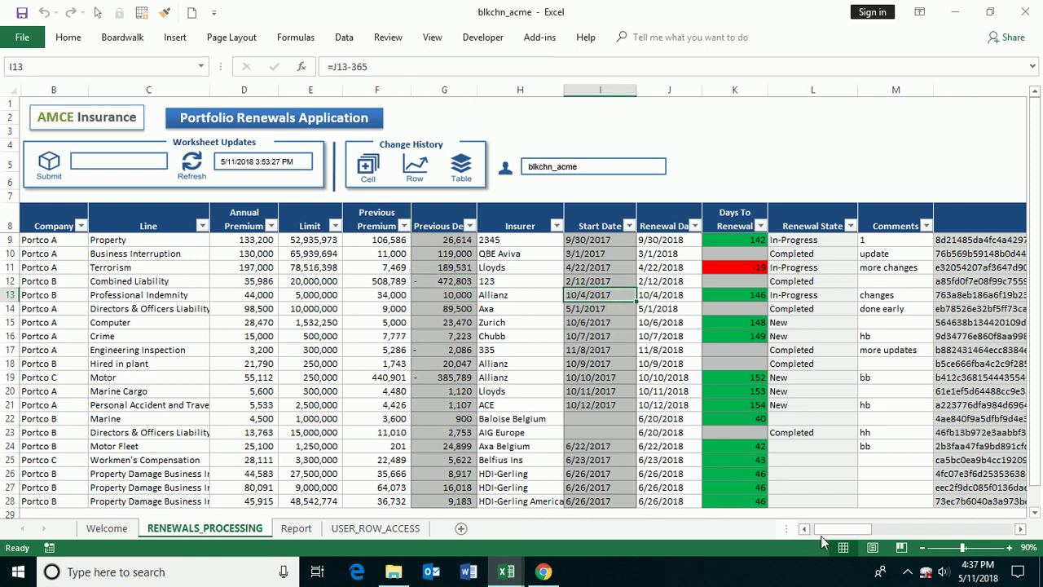
# - Check L11's renewal state, row 13's blockchain hash and D17's premium, then open USER_ROW_ACCESS
pyautogui.moveTo(847, 529); pyautogui.dragTo(872, 525)
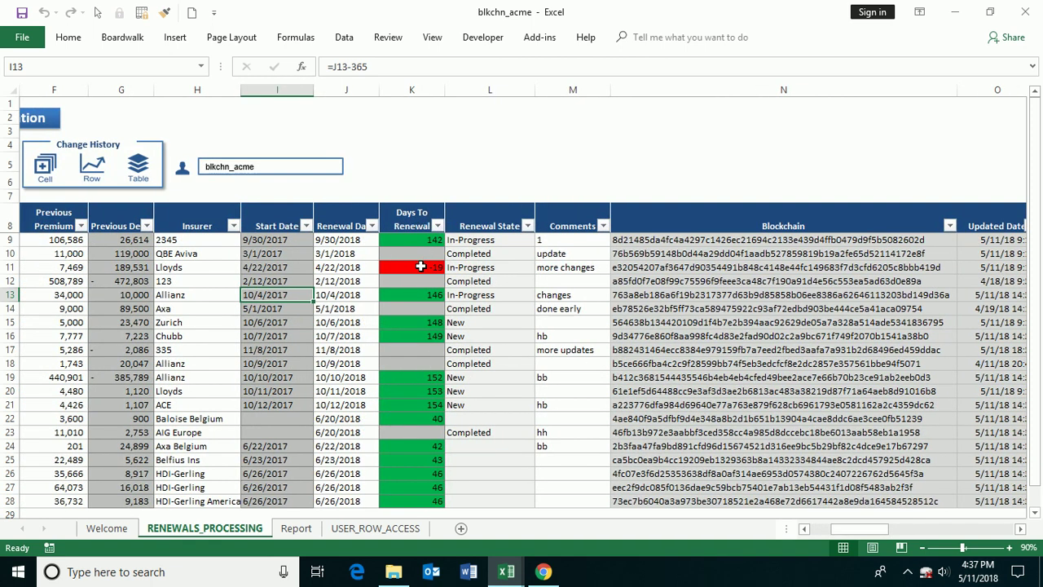
pyautogui.click(476, 268)
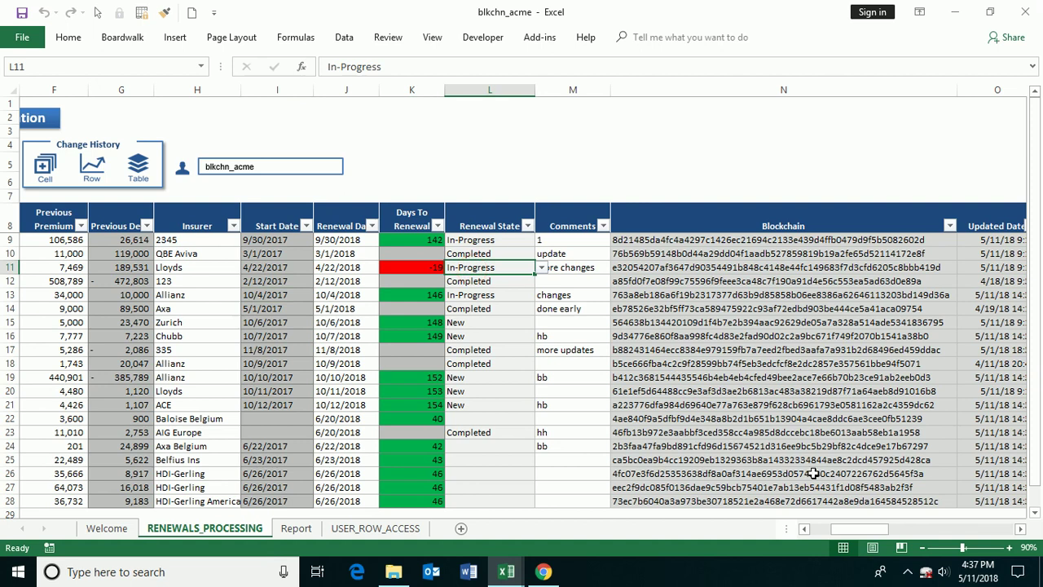
pyautogui.moveTo(868, 530); pyautogui.dragTo(878, 530)
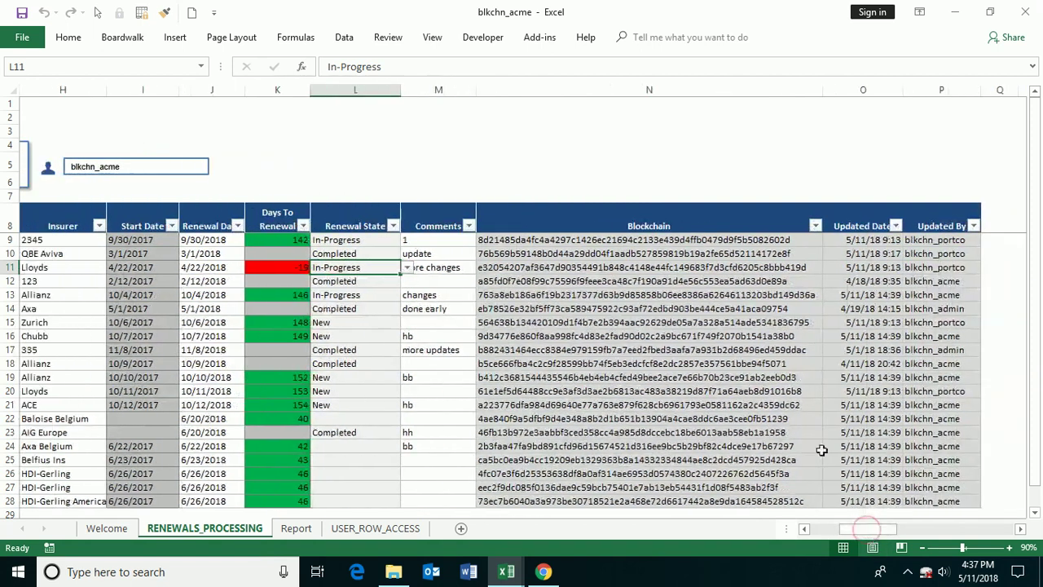
pyautogui.click(717, 294)
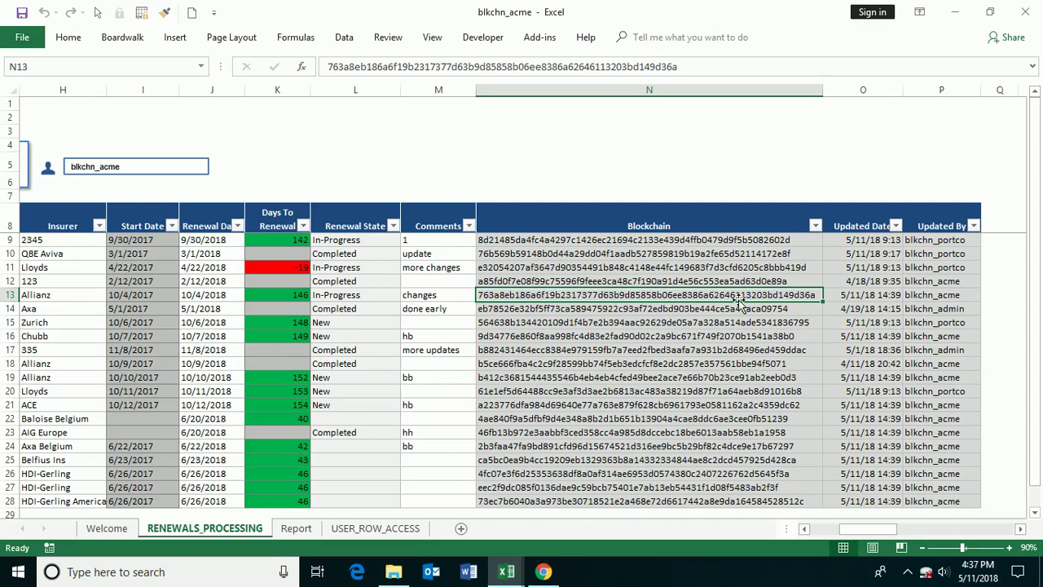
pyautogui.moveTo(880, 529); pyautogui.dragTo(821, 546)
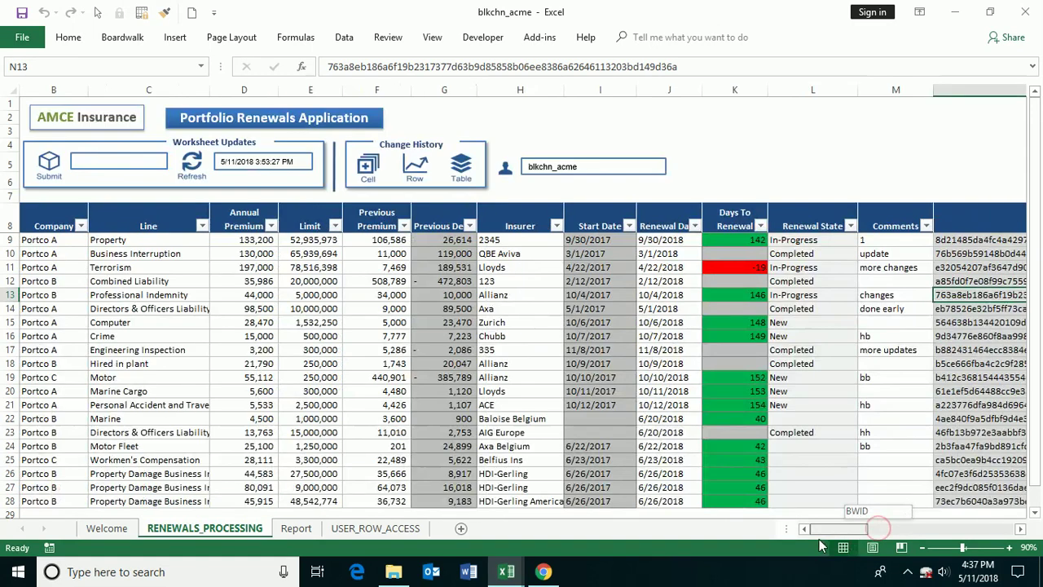
pyautogui.click(245, 349)
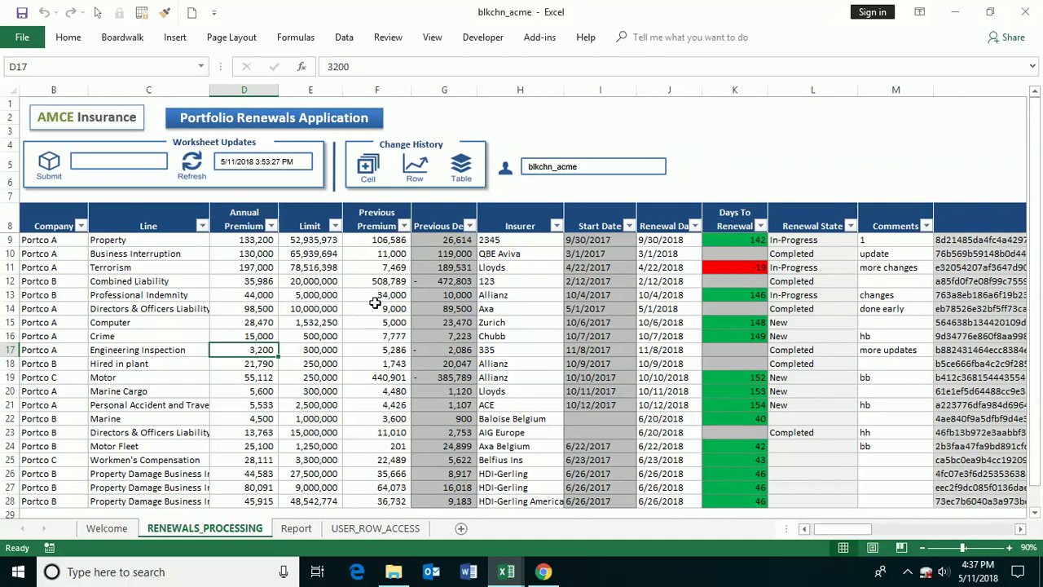
pyautogui.click(375, 528)
# - Review the acme and portco users' access rows on the USER_ROW_ACCESS sheet
pyautogui.click(383, 317)
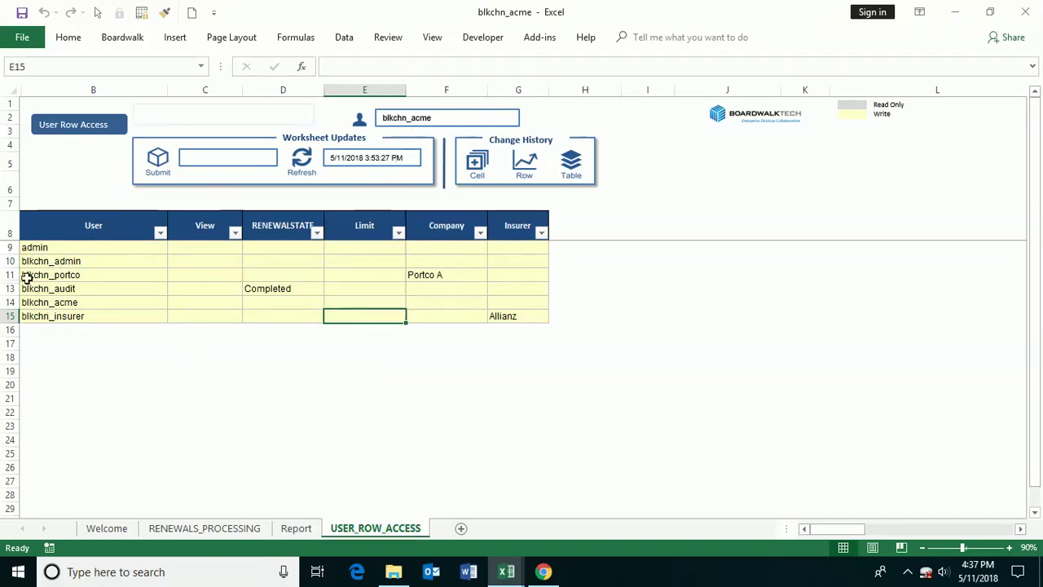
pyautogui.click(10, 301)
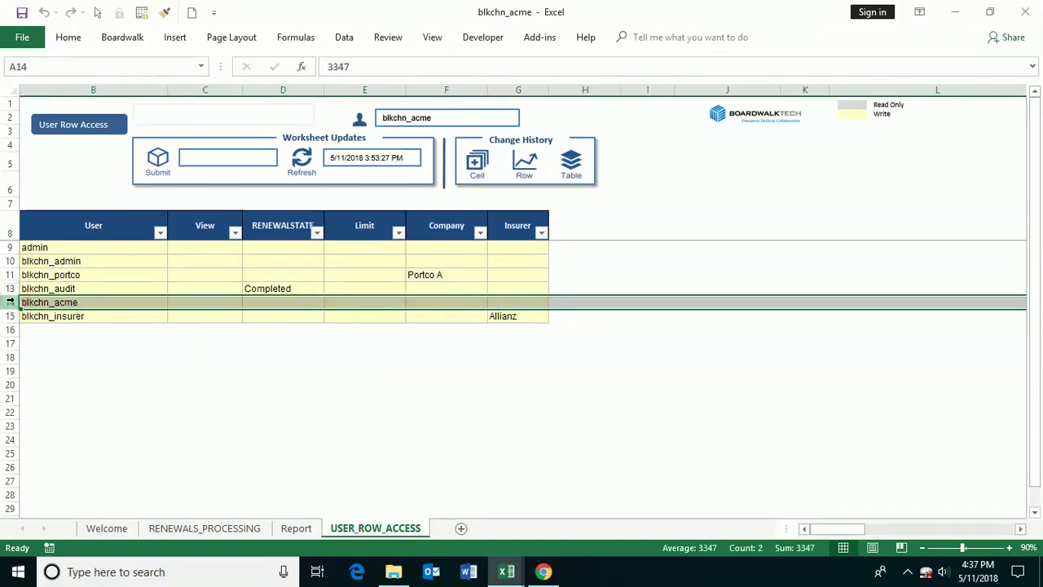
pyautogui.click(269, 330)
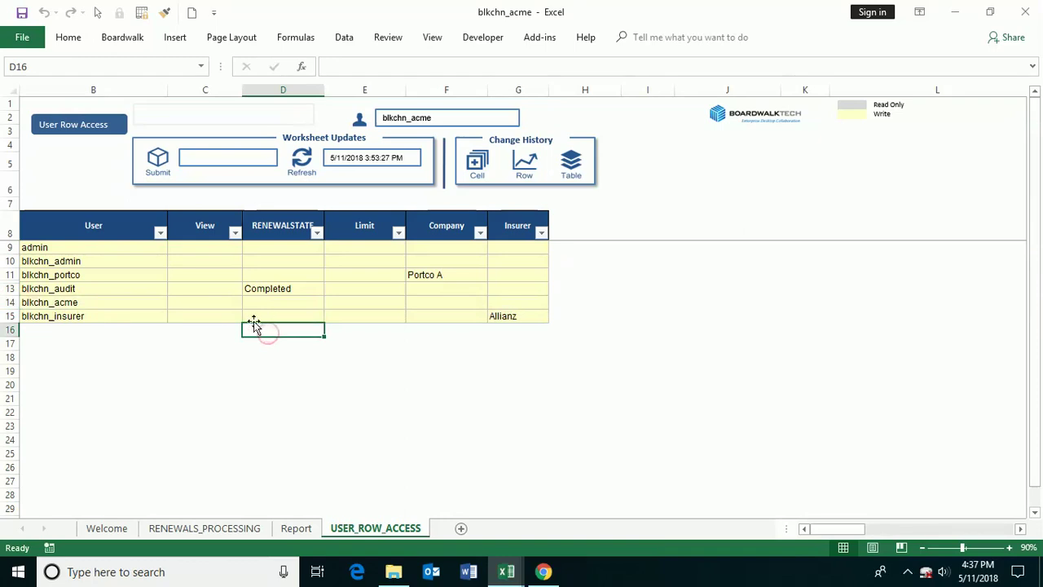
pyautogui.moveTo(95, 278); pyautogui.dragTo(461, 272)
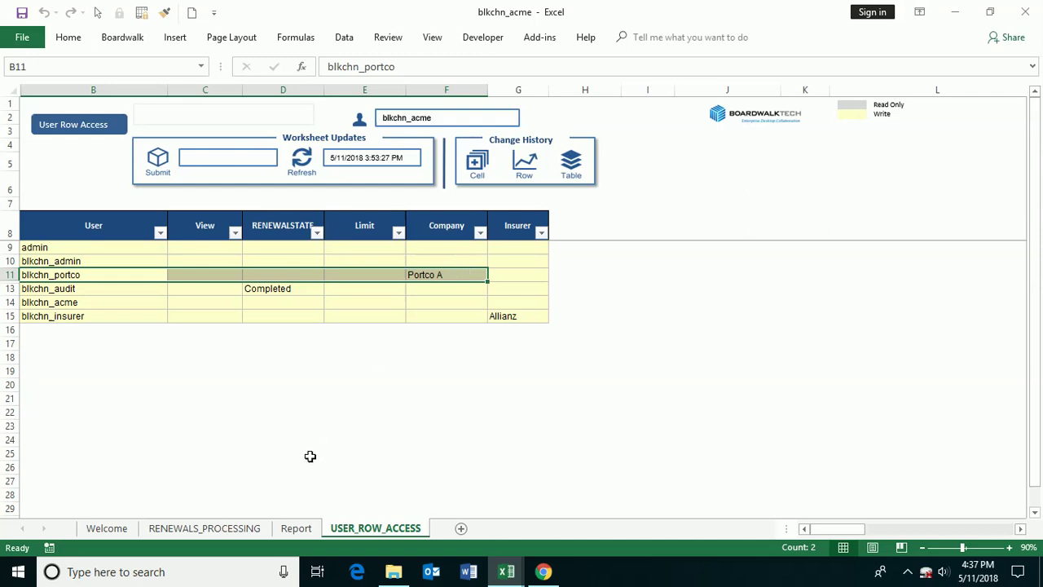
# - Return to RENEWALS_PROCESSING, open and cancel the Company filter, then show the open workbooks
pyautogui.click(205, 528)
pyautogui.click(306, 239)
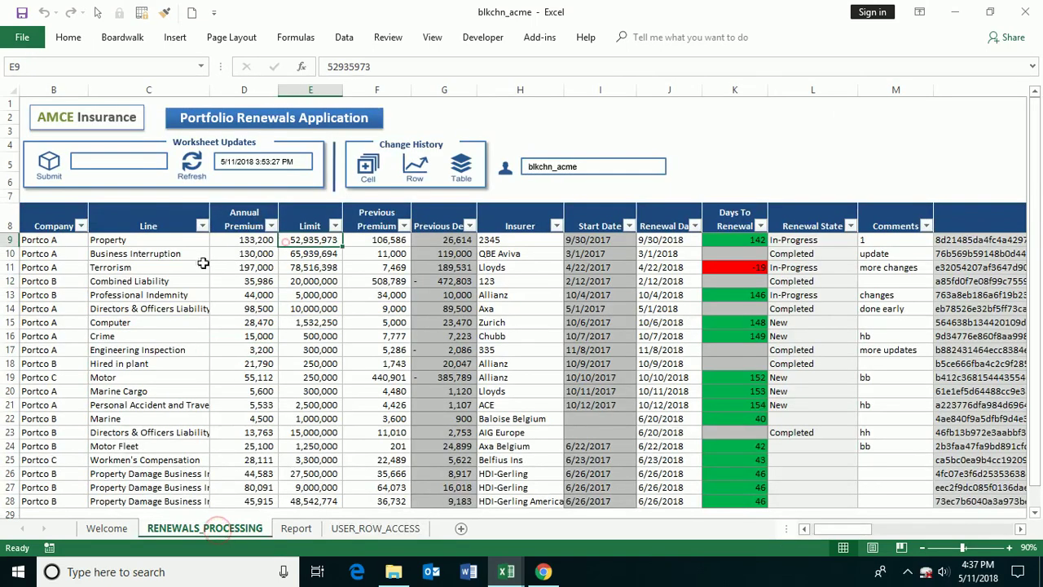
pyautogui.click(82, 227)
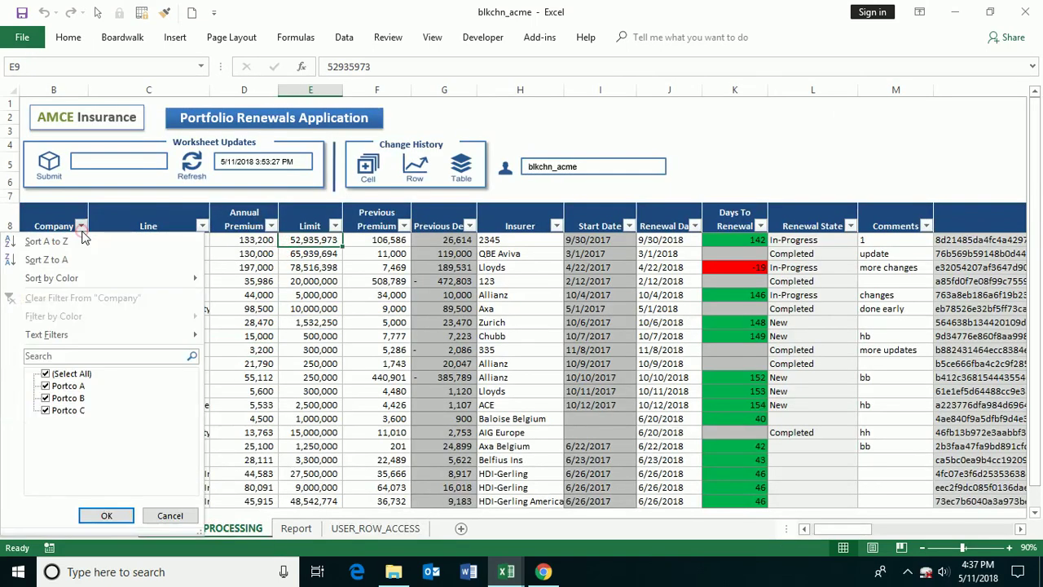
pyautogui.click(170, 516)
pyautogui.click(191, 452)
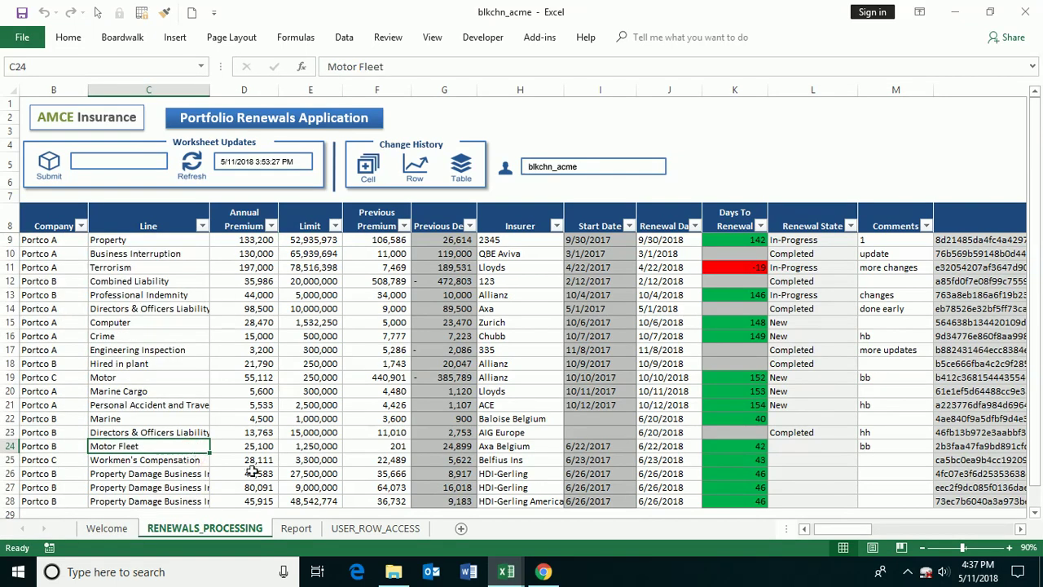
pyautogui.click(500, 573)
# - In the template workbook, inspect the portco user name in A20 without changing it
pyautogui.click(579, 505)
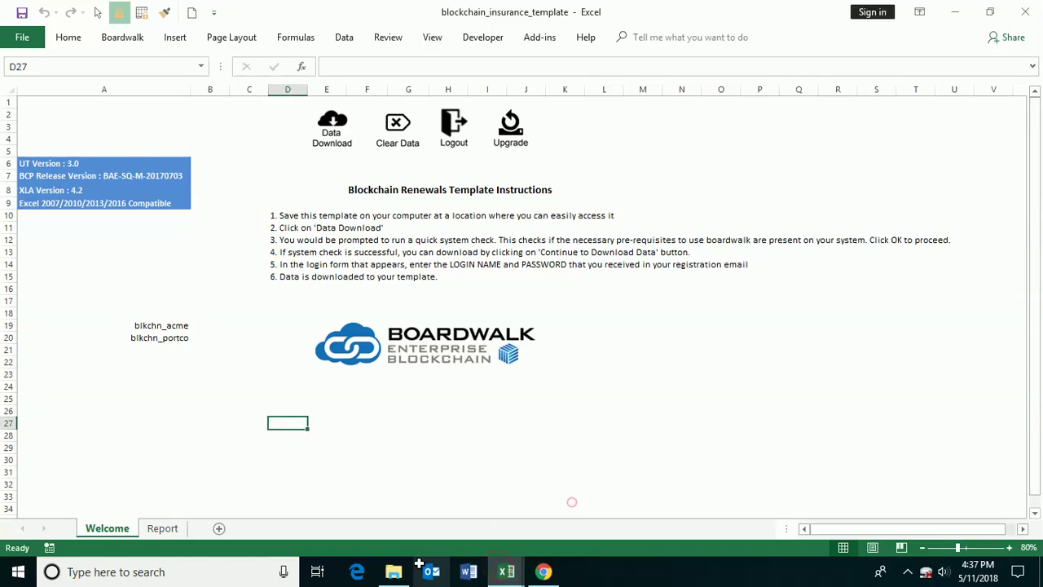
pyautogui.click(363, 471)
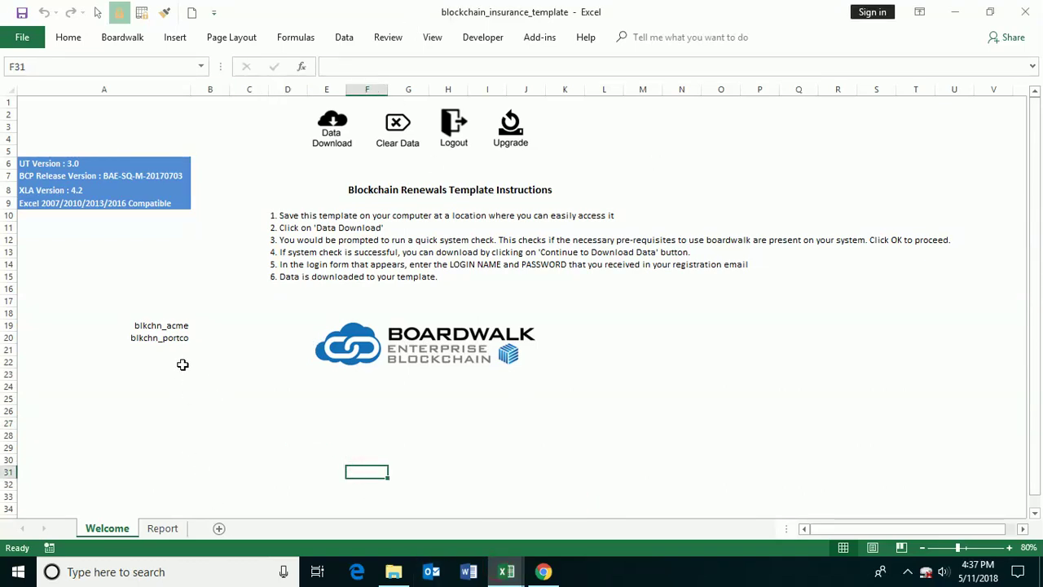
pyautogui.click(170, 337)
pyautogui.moveTo(398, 66); pyautogui.dragTo(355, 66)
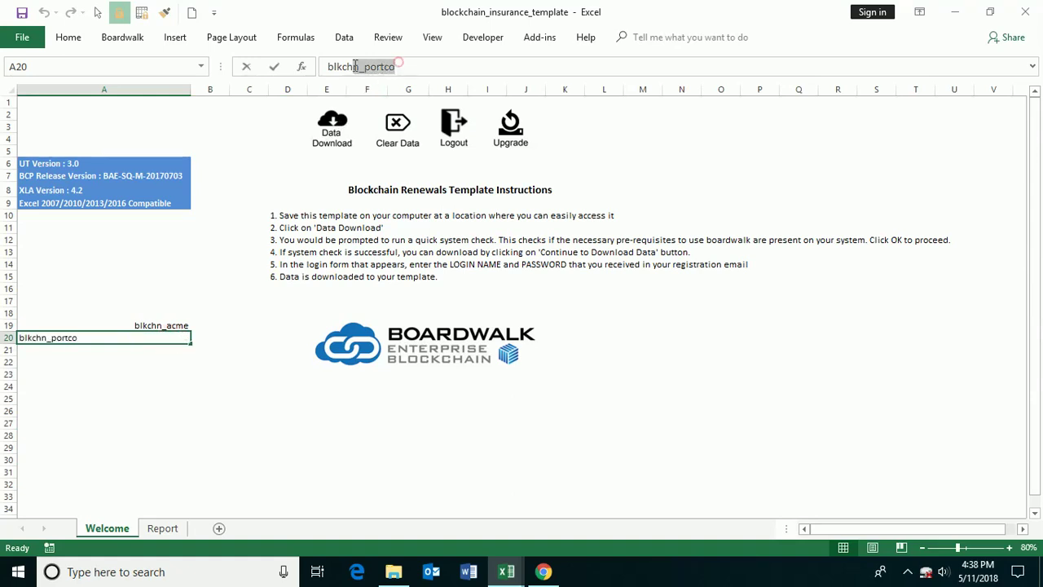
pyautogui.click(495, 459)
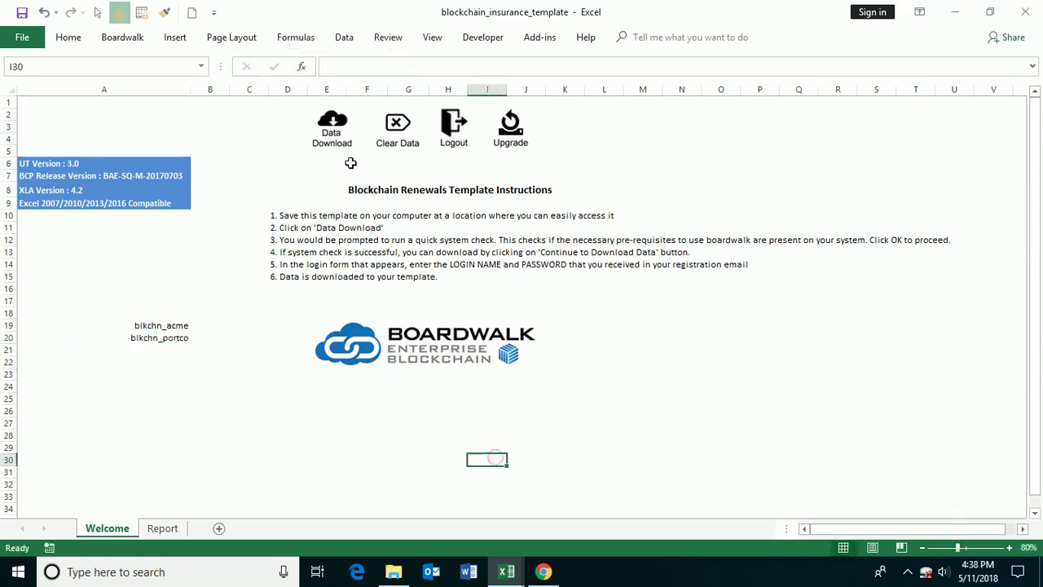
# - Start the renewals download and log in with the portco user's login name and password
pyautogui.click(333, 131)
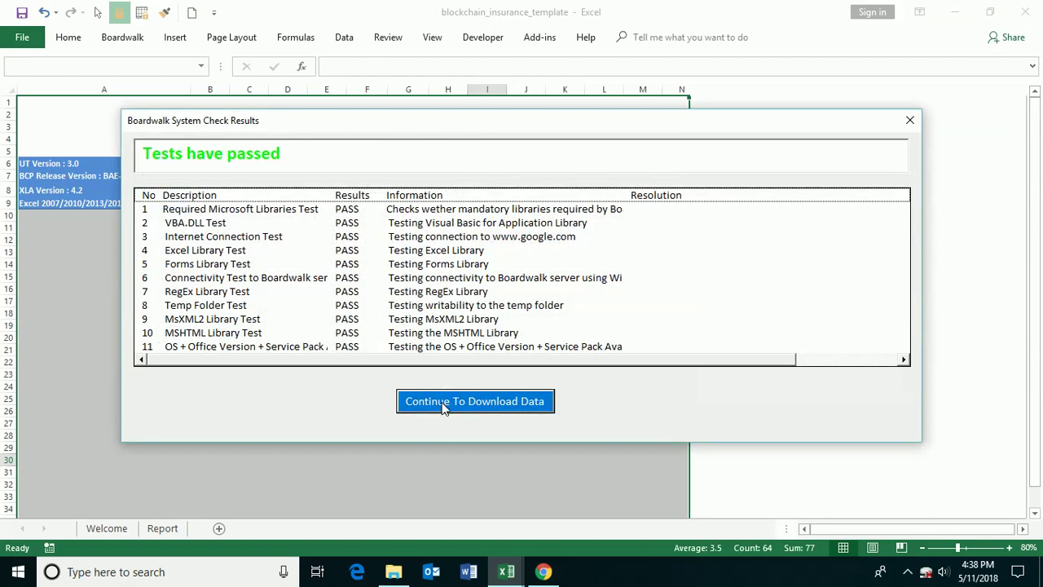
pyautogui.click(445, 402)
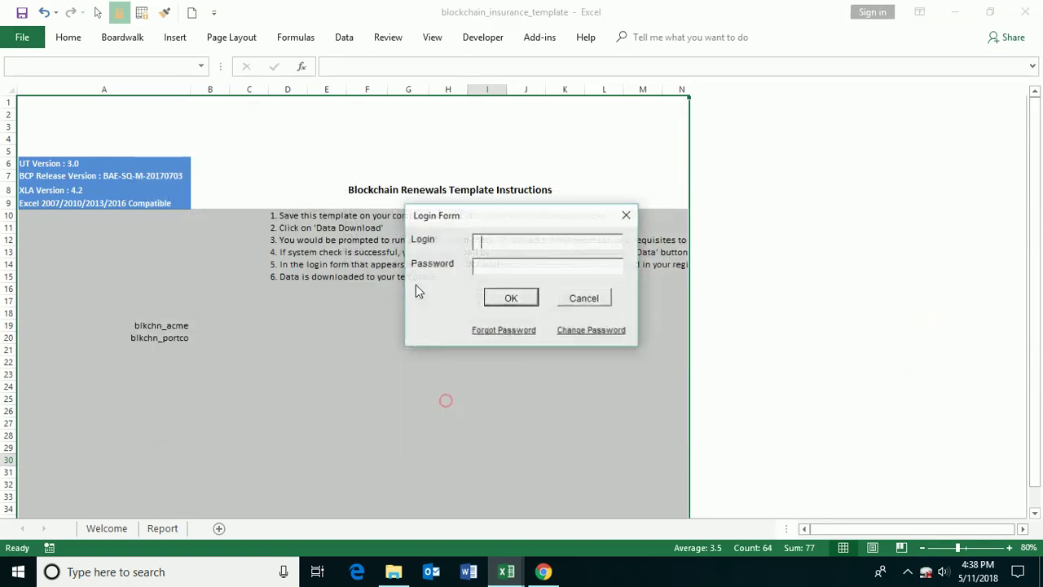
pyautogui.hotkey('ctrl', 'v')
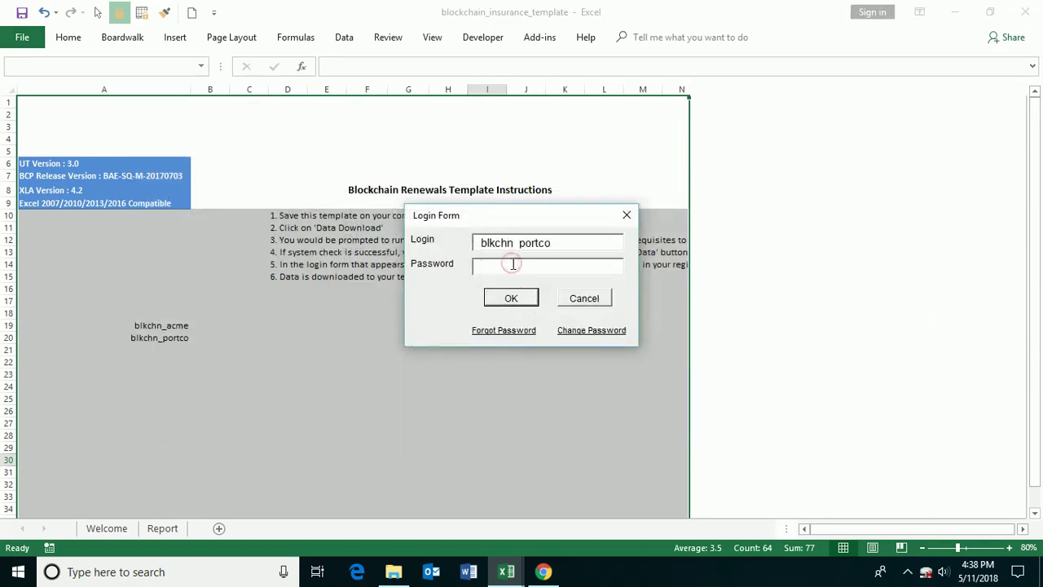
pyautogui.write('*')
pyautogui.click(506, 299)
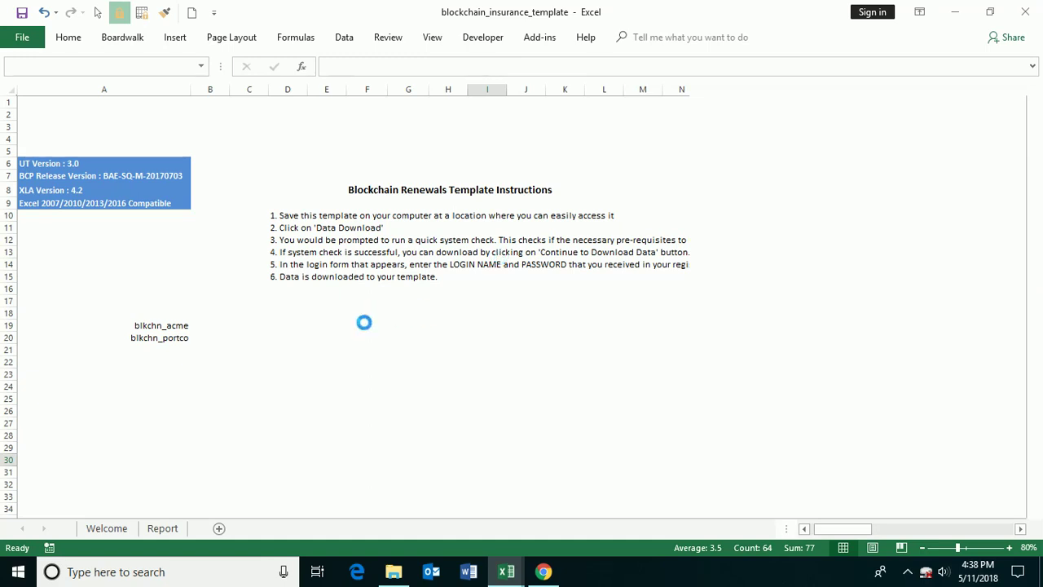
# - Change the Terrorism renewal date in J11 to 5/22/2018 and comment it 'updates'
pyautogui.click(204, 528)
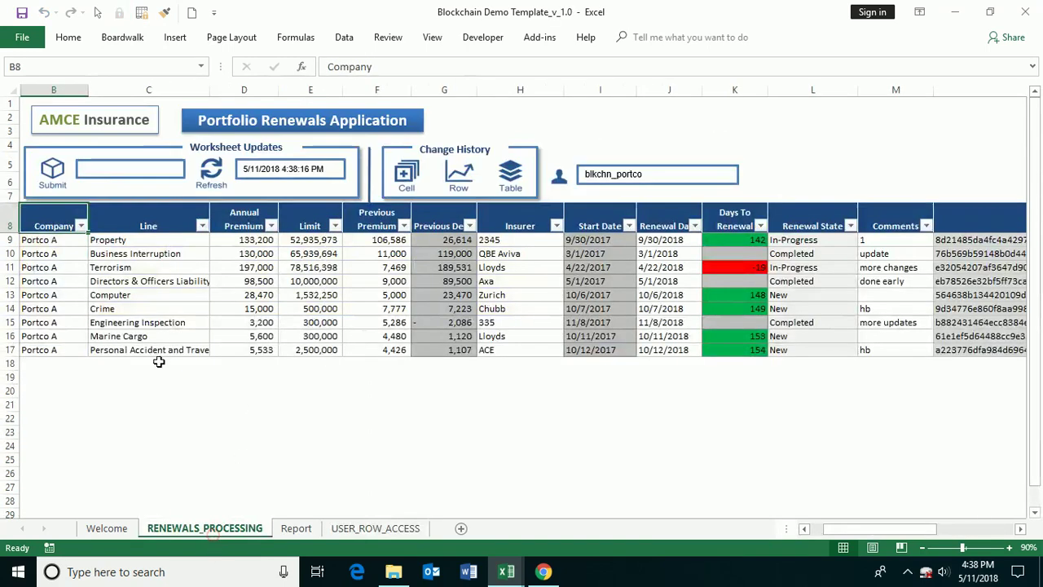
pyautogui.click(167, 350)
pyautogui.moveTo(62, 244); pyautogui.dragTo(54, 349)
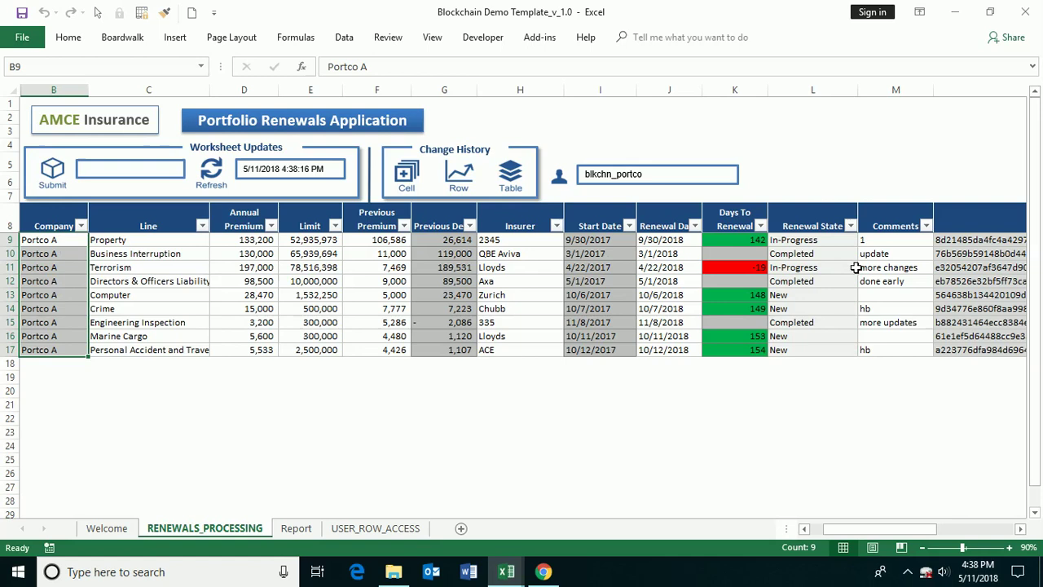
pyautogui.click(670, 267)
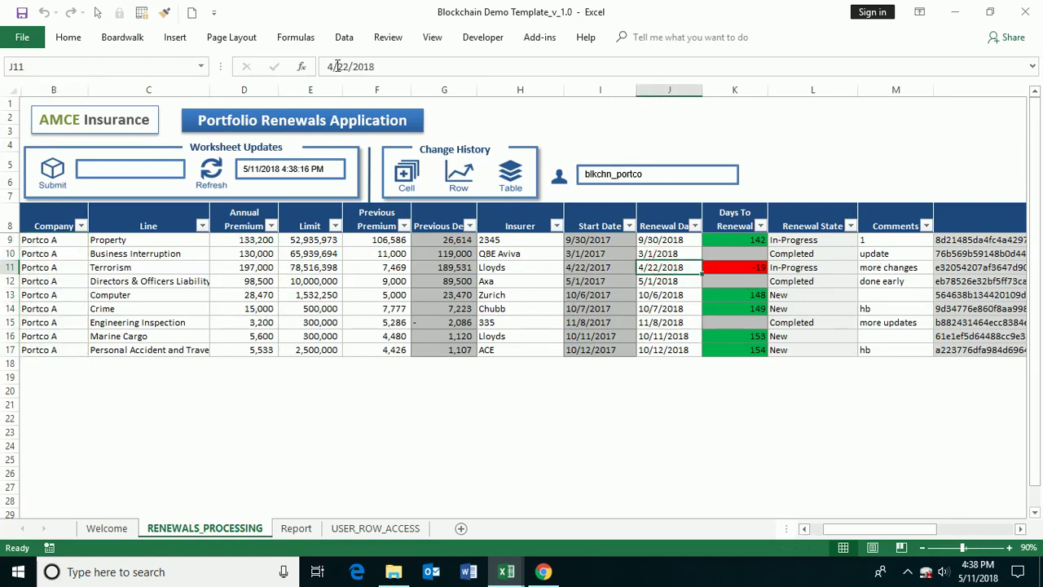
pyautogui.moveTo(336, 66); pyautogui.dragTo(325, 66)
pyautogui.write('5')
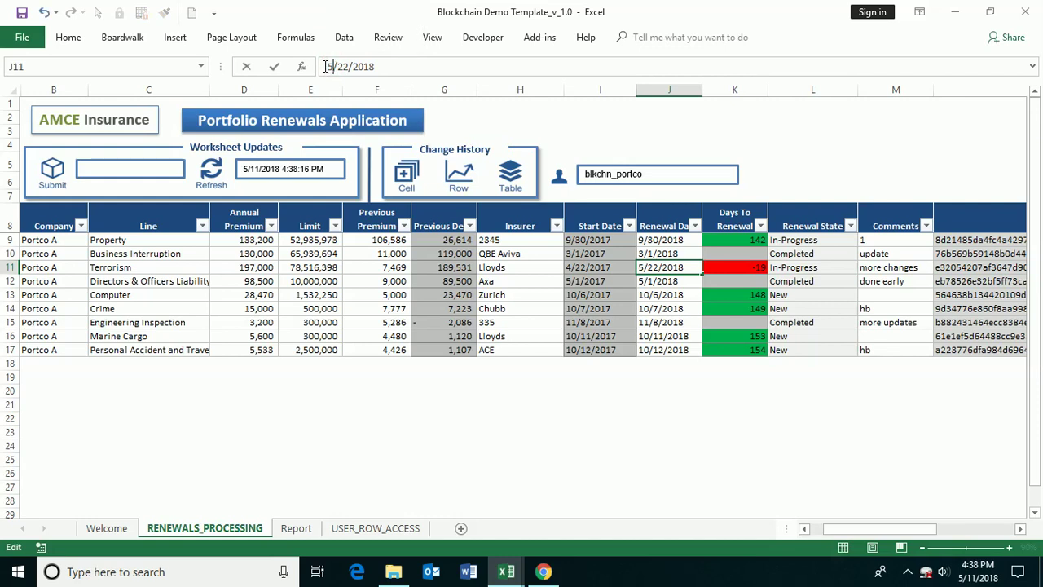
pyautogui.press('Return')
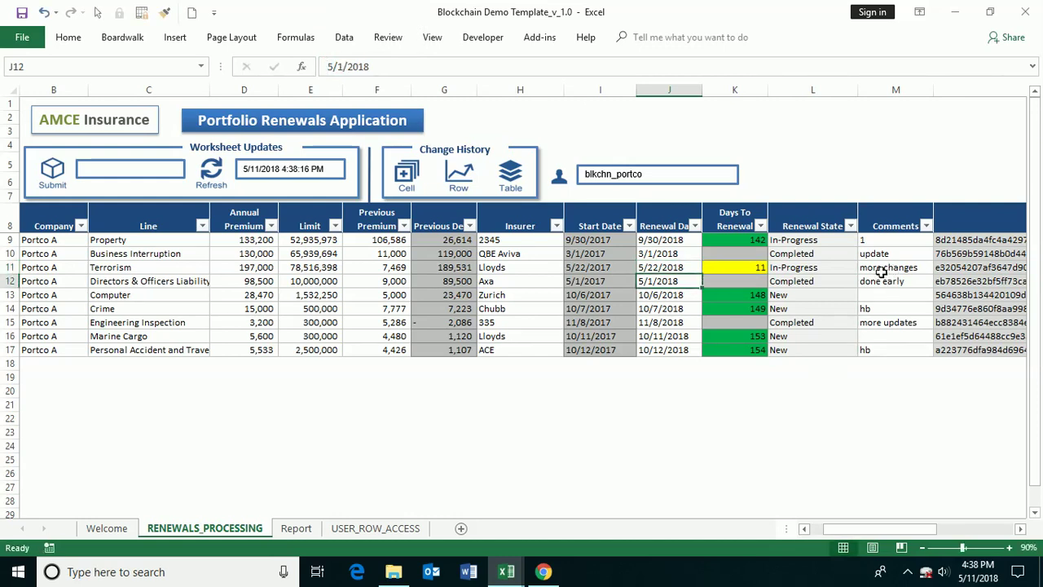
pyautogui.click(883, 269)
pyautogui.write('update')
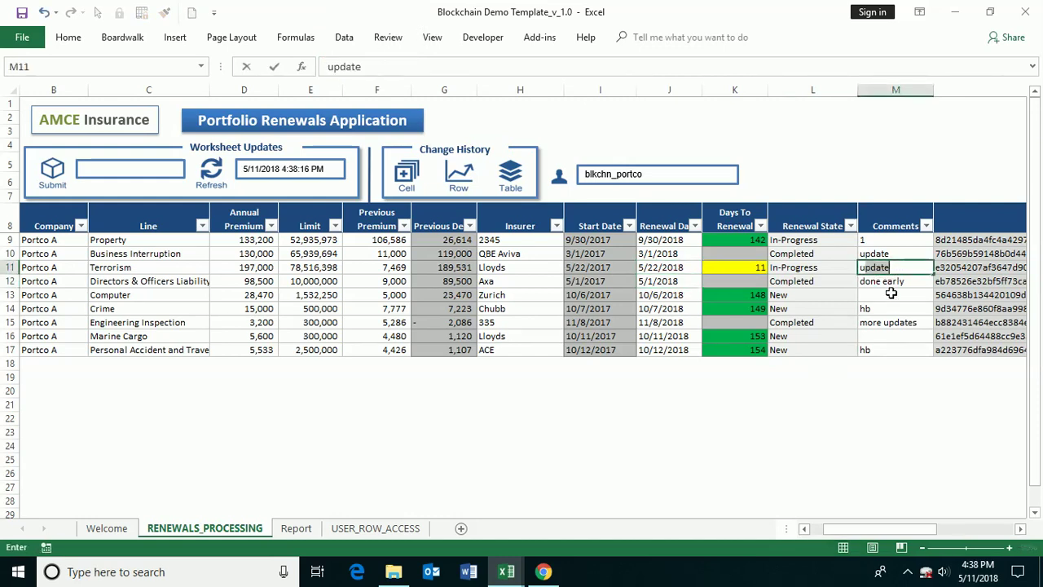
pyautogui.write('s')
pyautogui.press('Return')
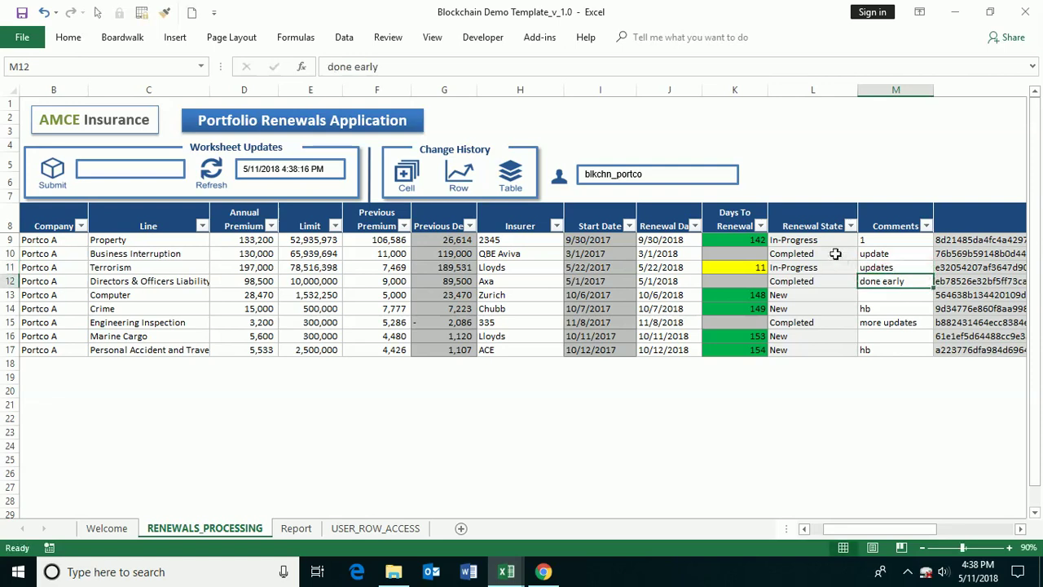
# - Set the Property renewal state in L9 to Completed with the comment 'done early'
pyautogui.click(823, 240)
pyautogui.click(864, 240)
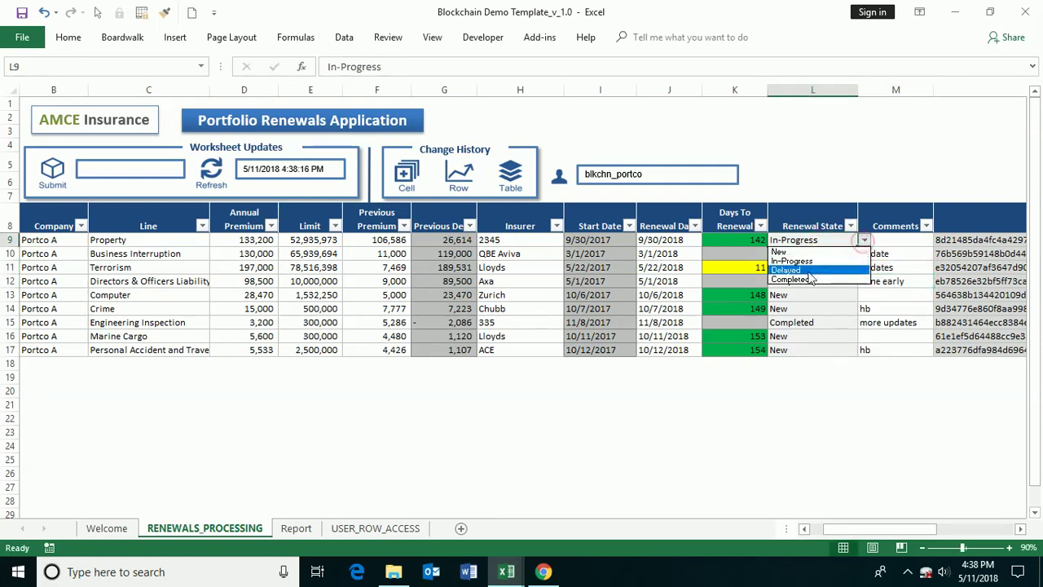
pyautogui.click(807, 281)
pyautogui.click(871, 240)
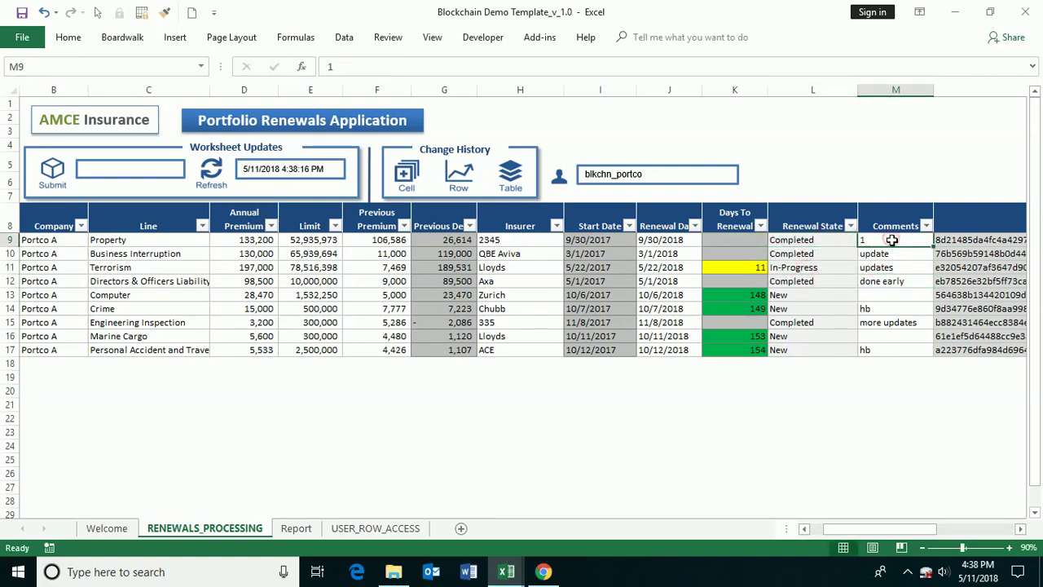
pyautogui.write('done early')
pyautogui.press('Return')
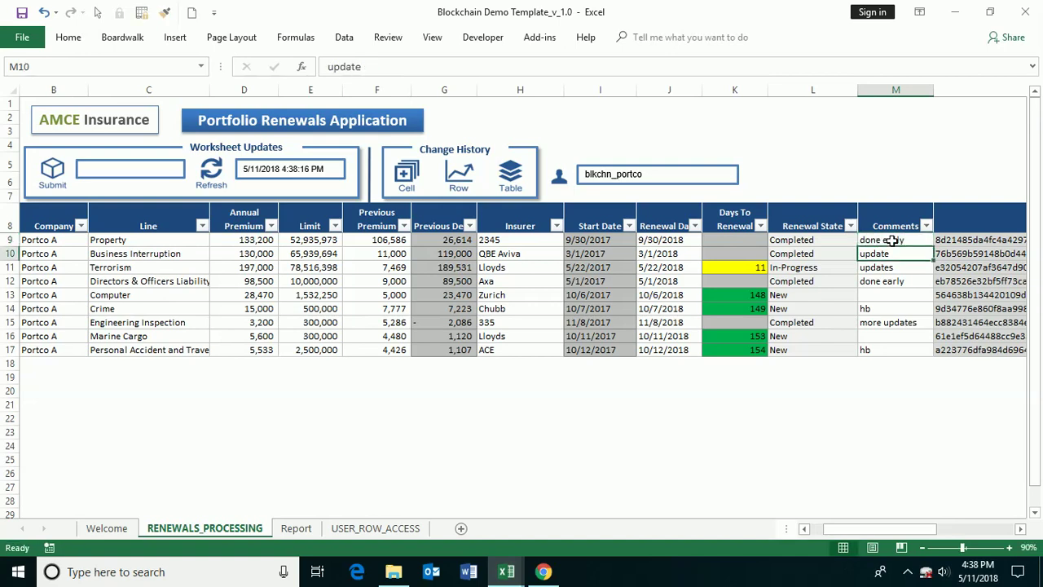
# - Change the Property annual premium in D9 from 133200 to 130,000
pyautogui.click(253, 240)
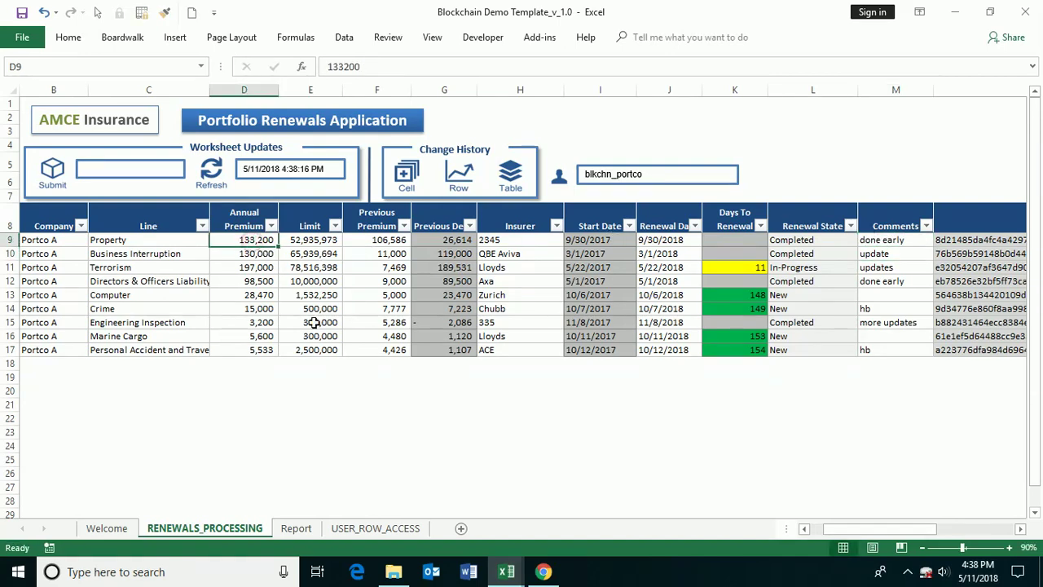
pyautogui.click(342, 66)
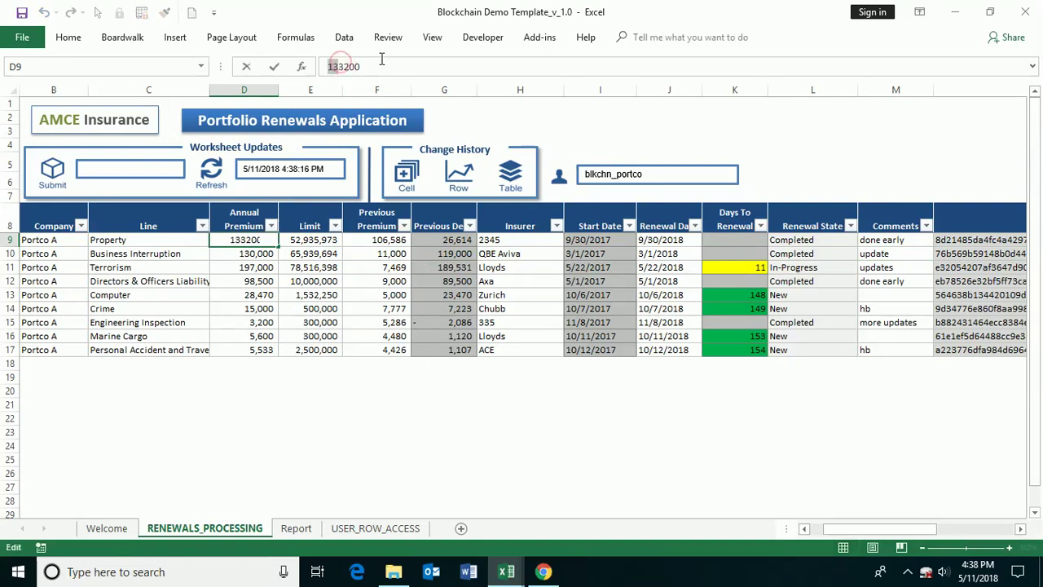
pyautogui.moveTo(337, 65); pyautogui.dragTo(394, 67)
pyautogui.write('0000')
pyautogui.press('Return')
pyautogui.moveTo(262, 279); pyautogui.dragTo(259, 289)
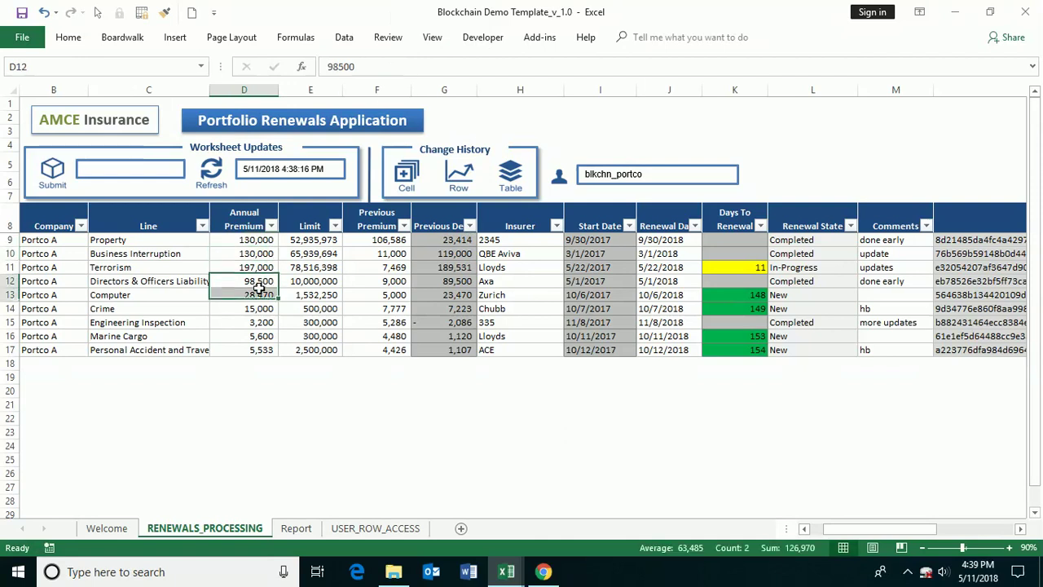
pyautogui.click(334, 268)
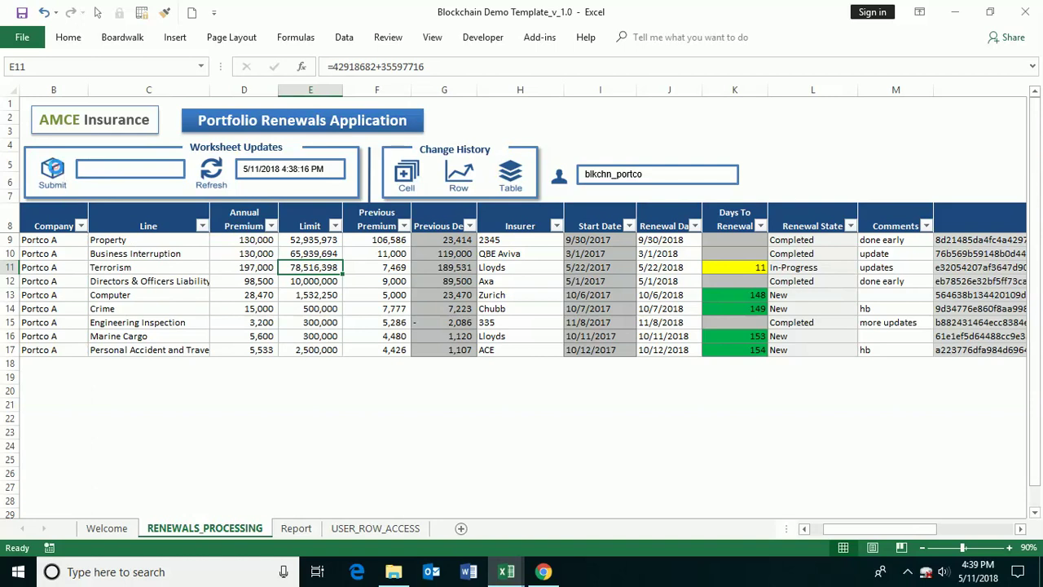
pyautogui.click(52, 168)
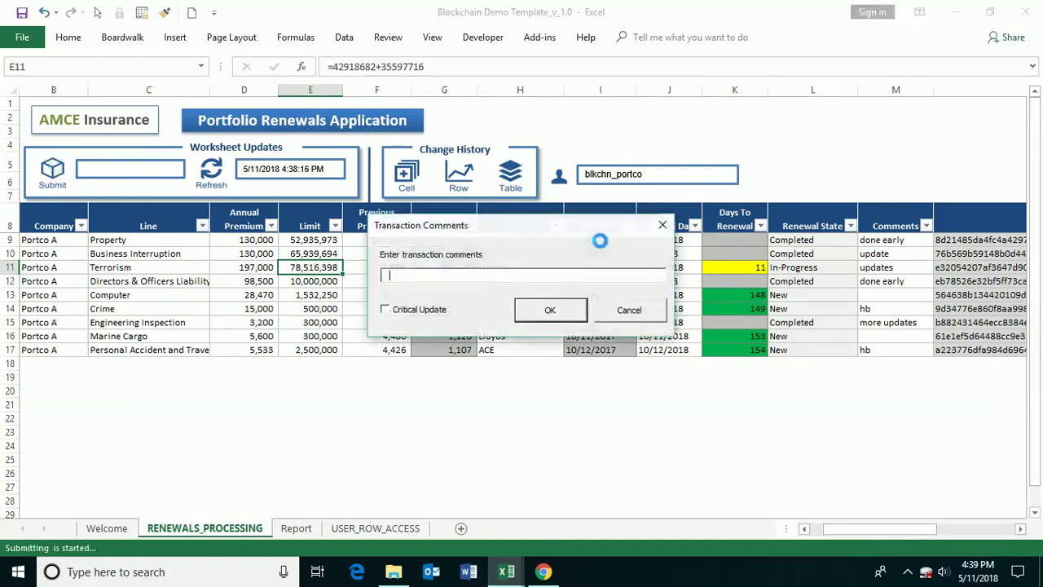
# - Enter 'my updates' as the transaction comment, submit, and dismiss the success message
pyautogui.write('my u')
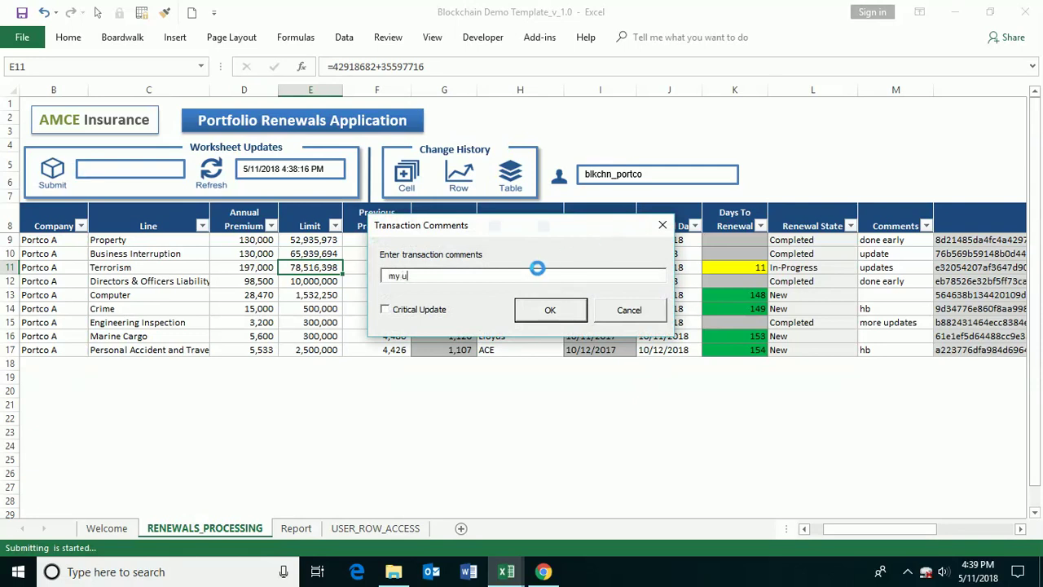
pyautogui.write('pdates')
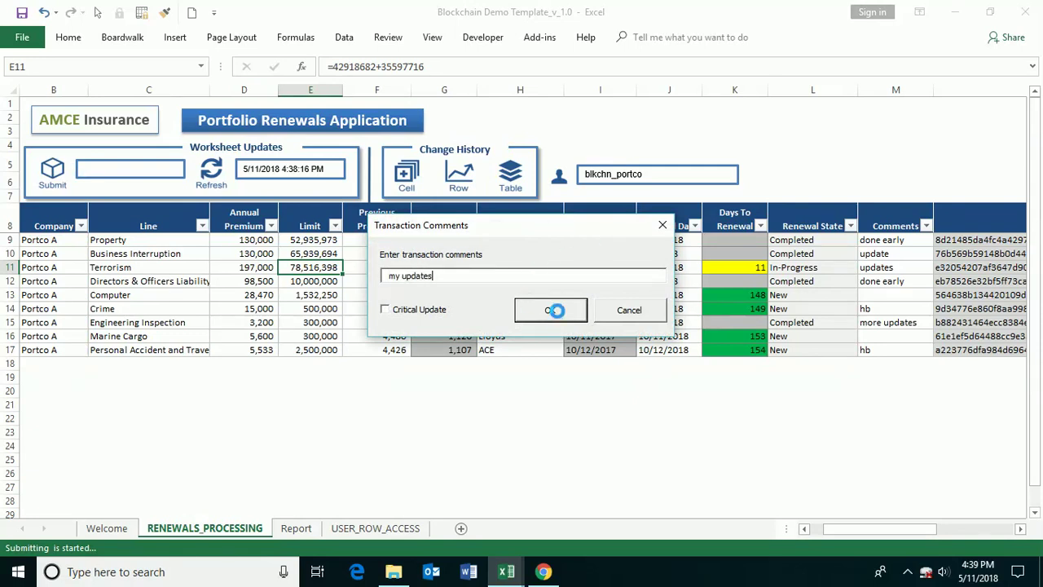
pyautogui.click(550, 310)
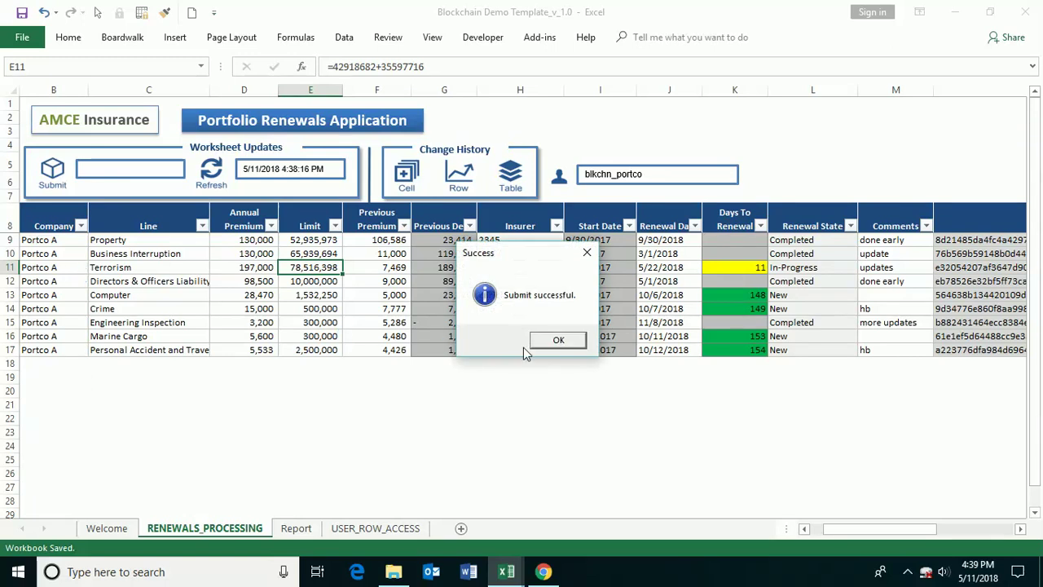
pyautogui.click(538, 340)
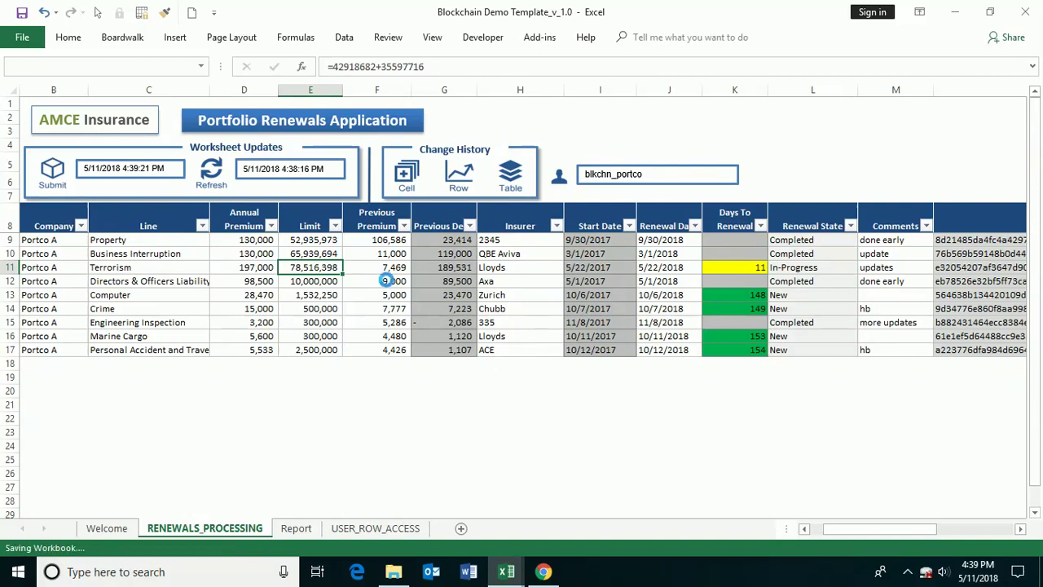
# - Read the change notes on the new Property and Terrorism row hashes after the refresh
pyautogui.click(584, 343)
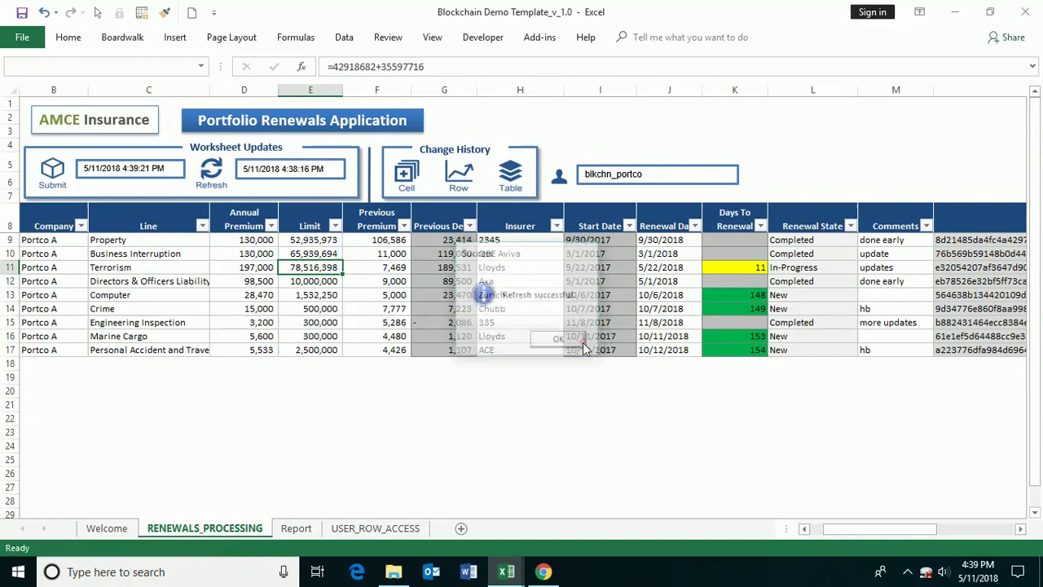
pyautogui.moveTo(873, 534); pyautogui.dragTo(951, 530)
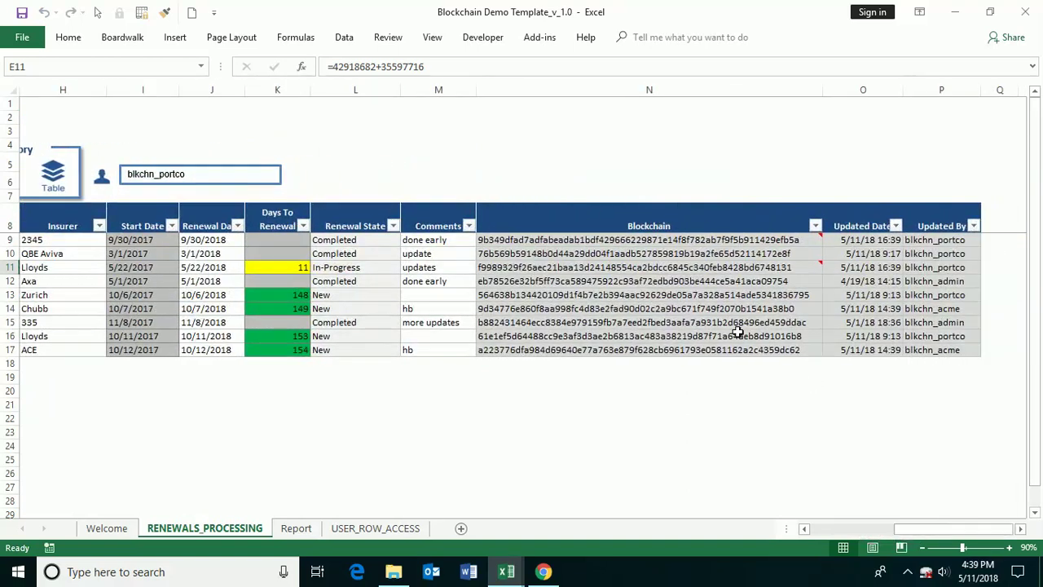
pyautogui.click(636, 267)
pyautogui.click(630, 239)
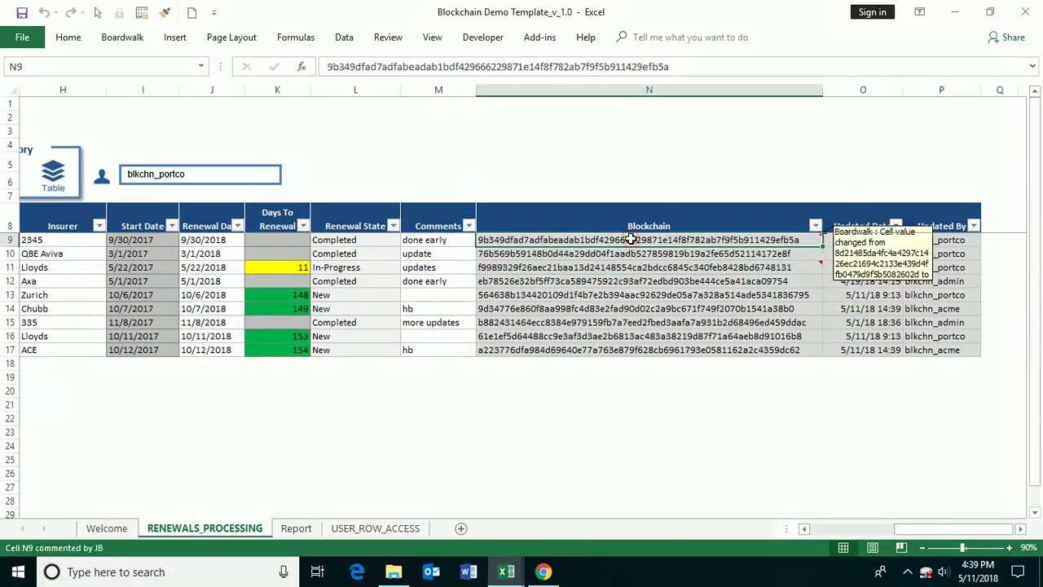
pyautogui.click(636, 268)
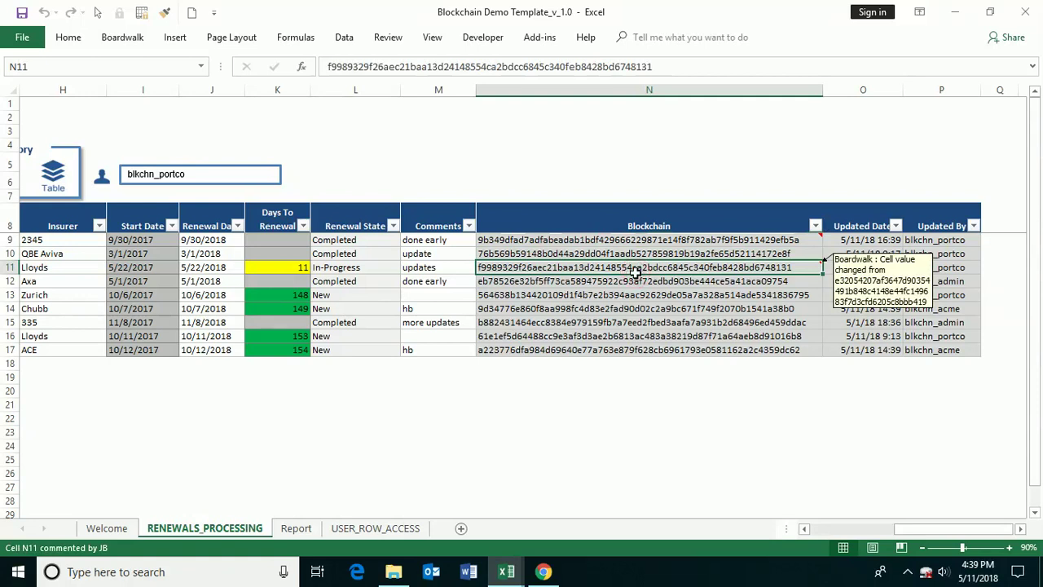
pyautogui.moveTo(924, 530); pyautogui.dragTo(847, 551)
pyautogui.click(235, 255)
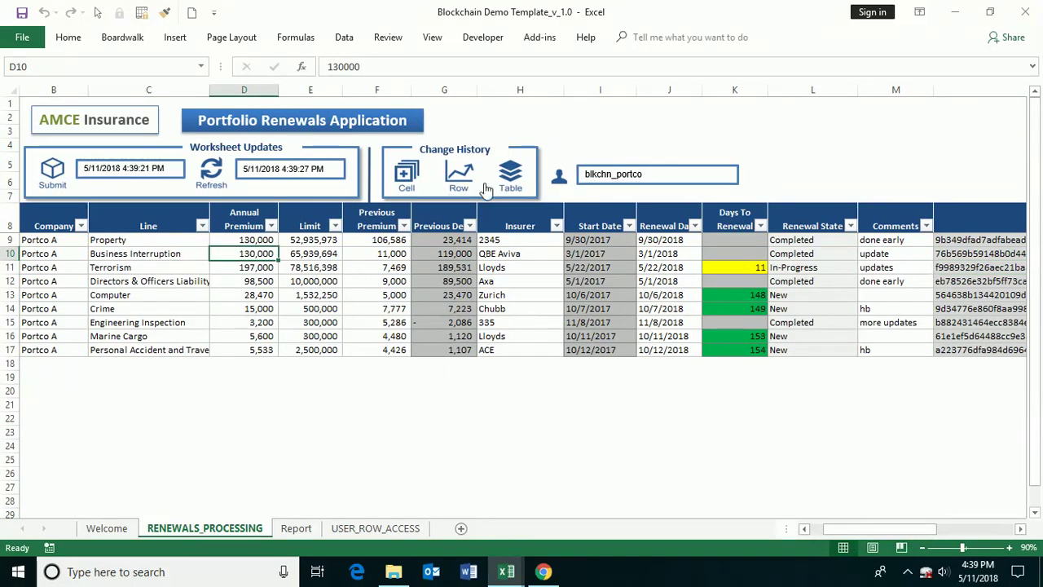
pyautogui.click(542, 572)
# - Log in to the Boardwalk web app as the insurer user and open Renewals Processing
pyautogui.click(391, 174)
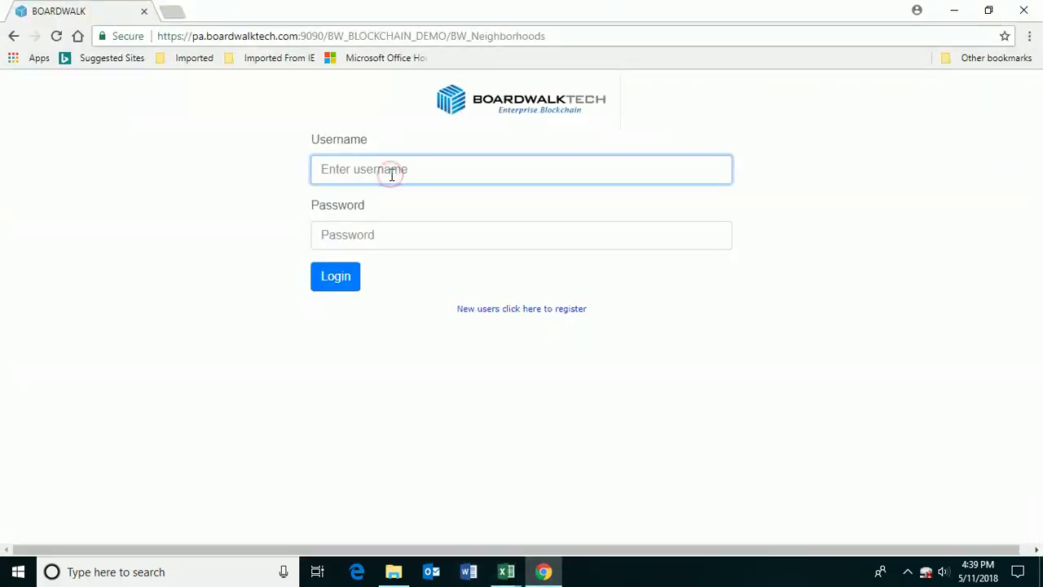
pyautogui.write('blkchn_insurer')
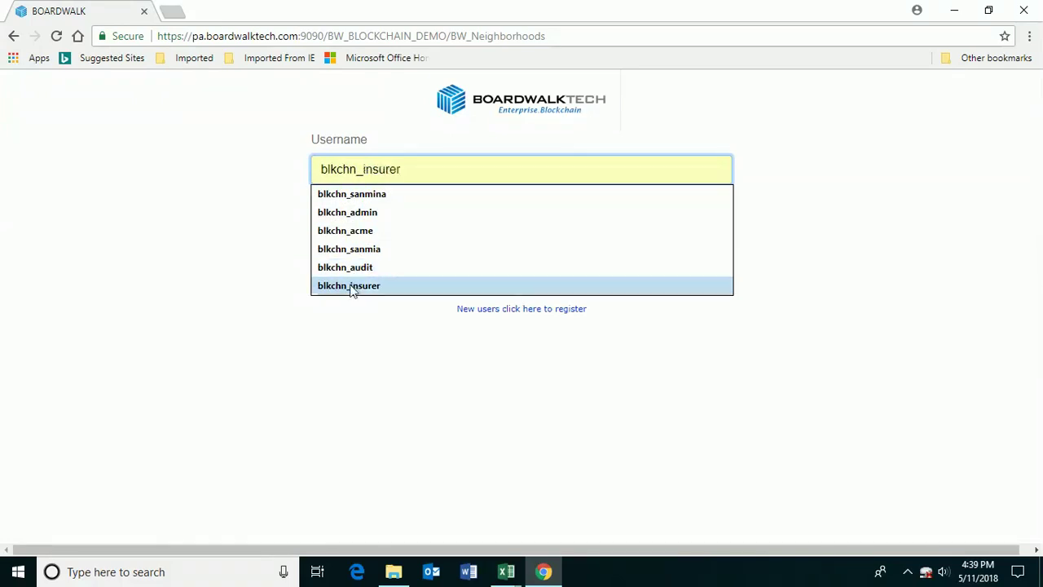
pyautogui.click(353, 287)
pyautogui.click(361, 233)
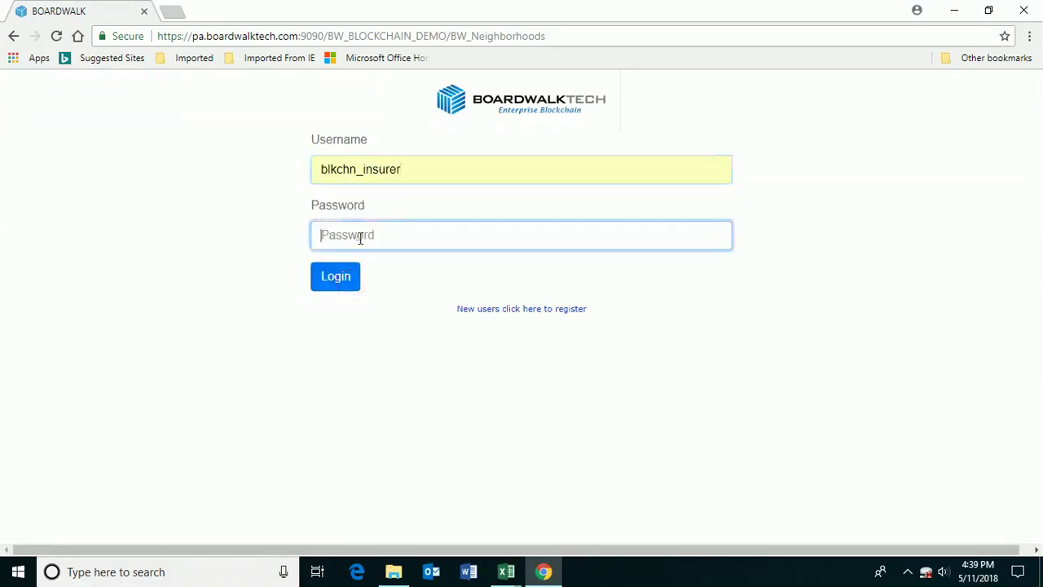
pyautogui.write('*')
pyautogui.click(335, 275)
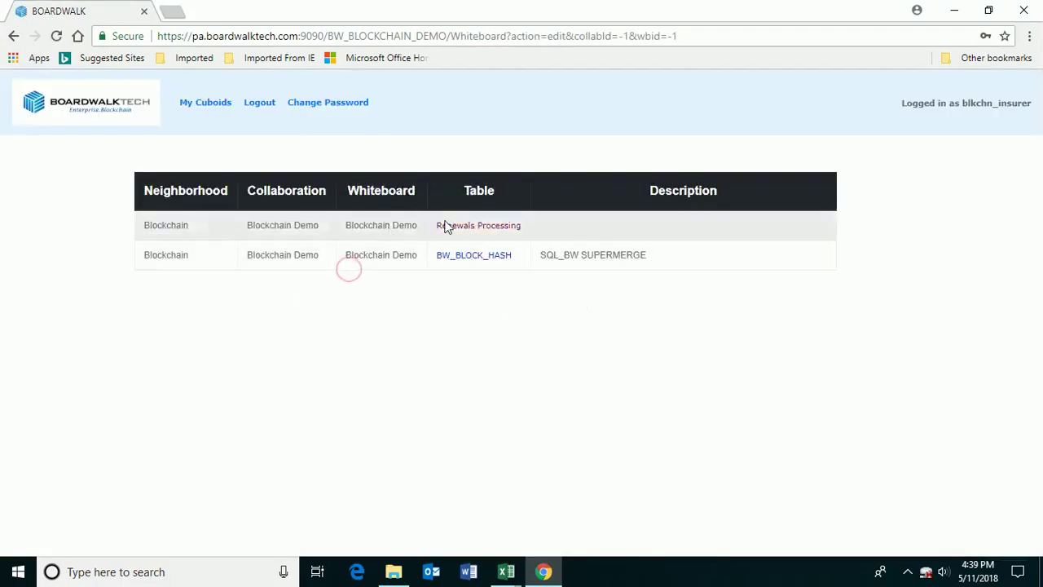
pyautogui.click(494, 227)
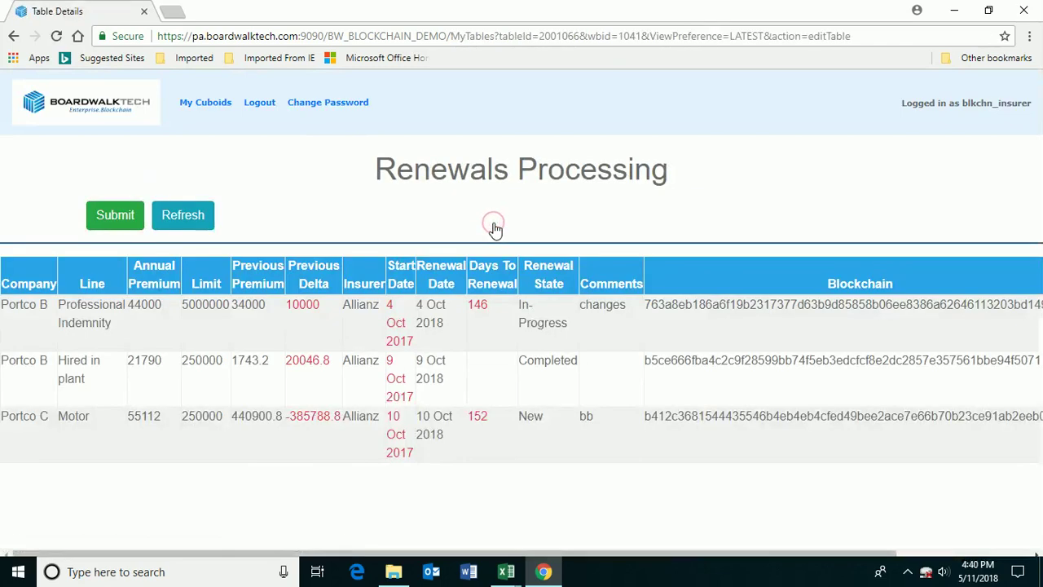
# - Change the first row's Professional Indemnity comment to 'updates'
pyautogui.click(369, 305)
pyautogui.click(367, 430)
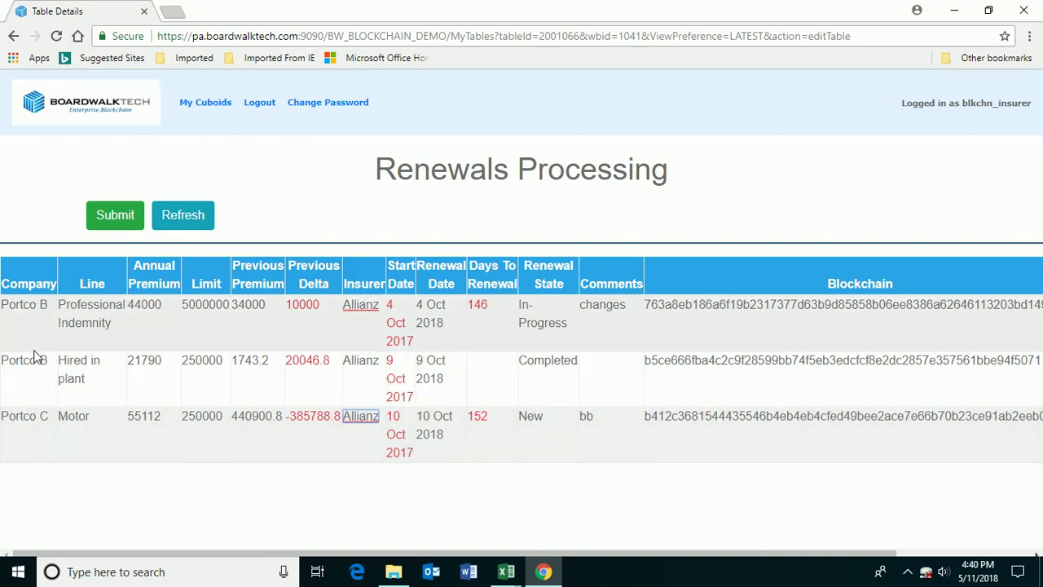
pyautogui.click(369, 360)
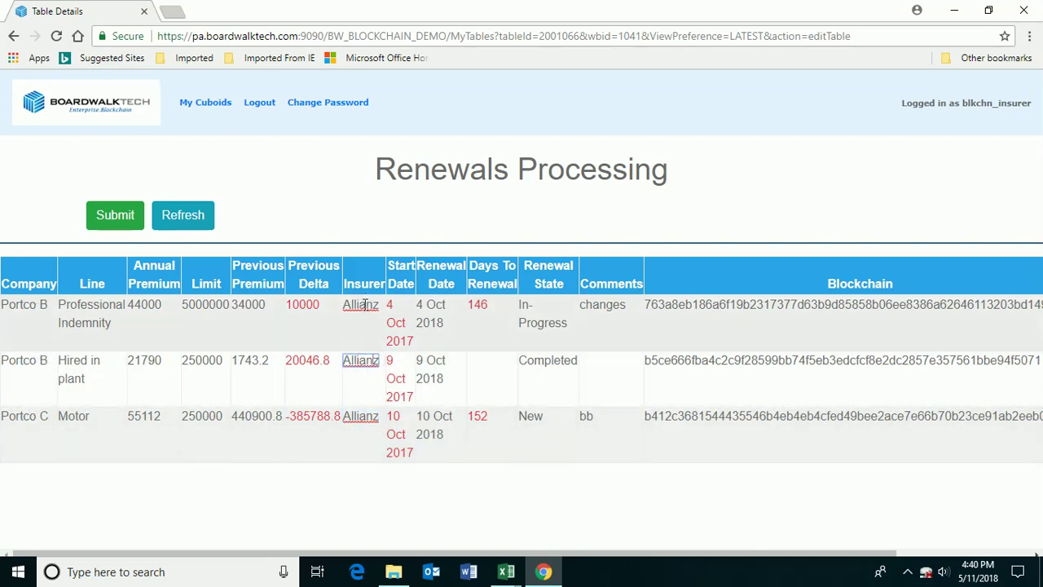
pyautogui.doubleClick(613, 305)
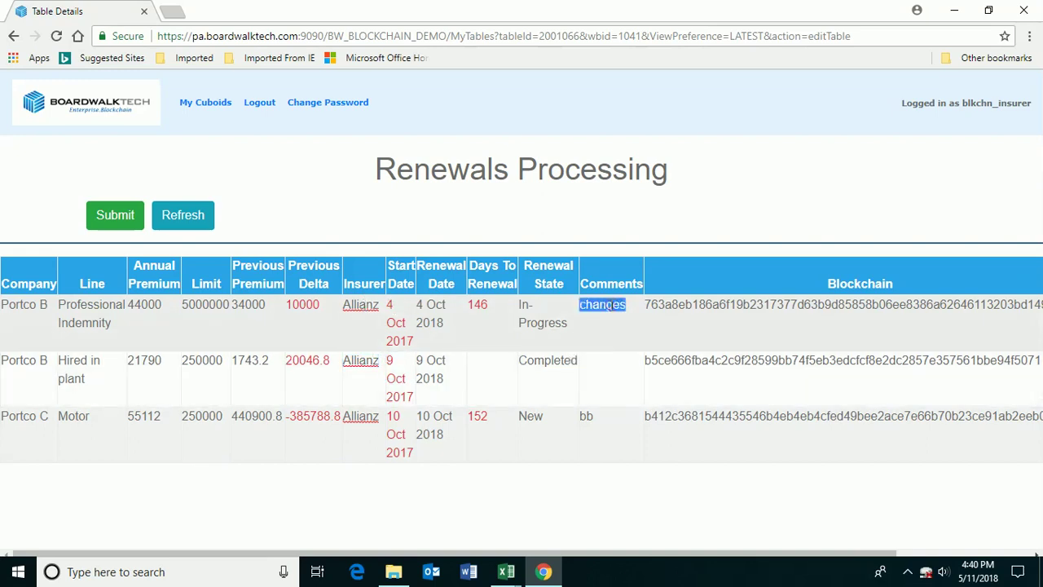
pyautogui.write('updates')
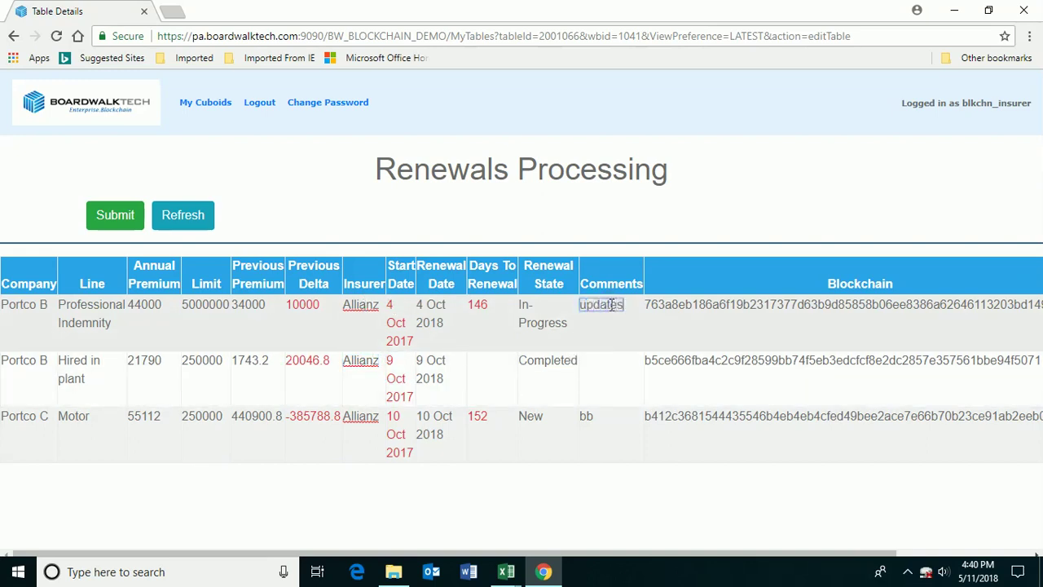
# - Submit the table with the transaction comment 'my change' and dismiss the success notice
pyautogui.click(113, 219)
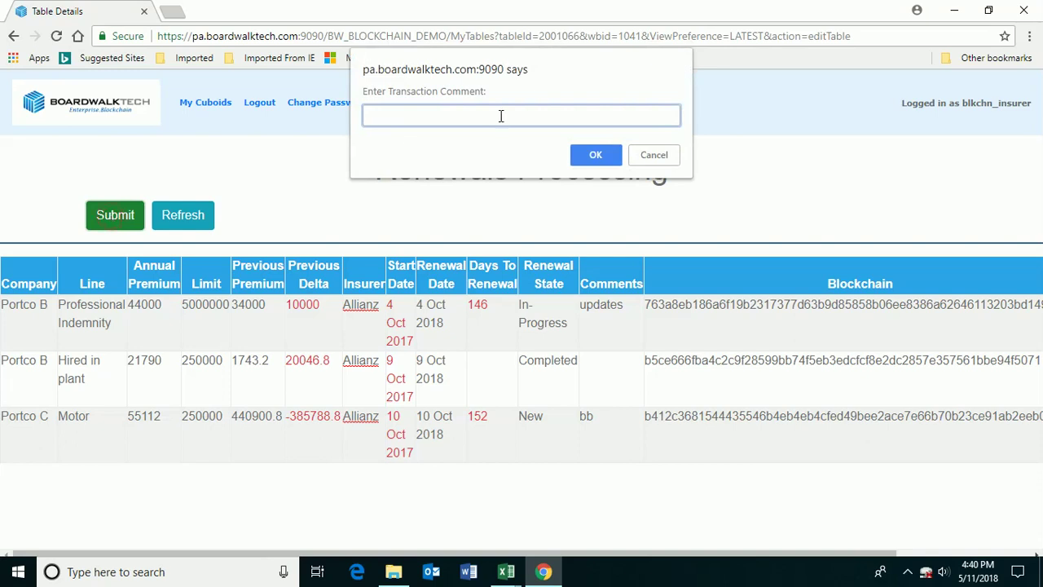
pyautogui.write('my changezs')
pyautogui.click(593, 148)
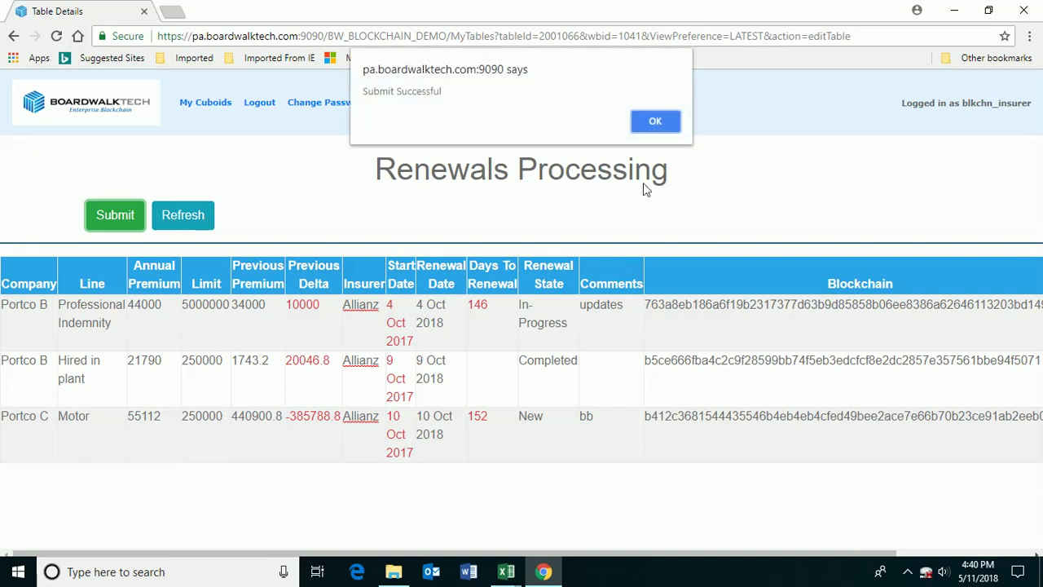
pyautogui.click(660, 123)
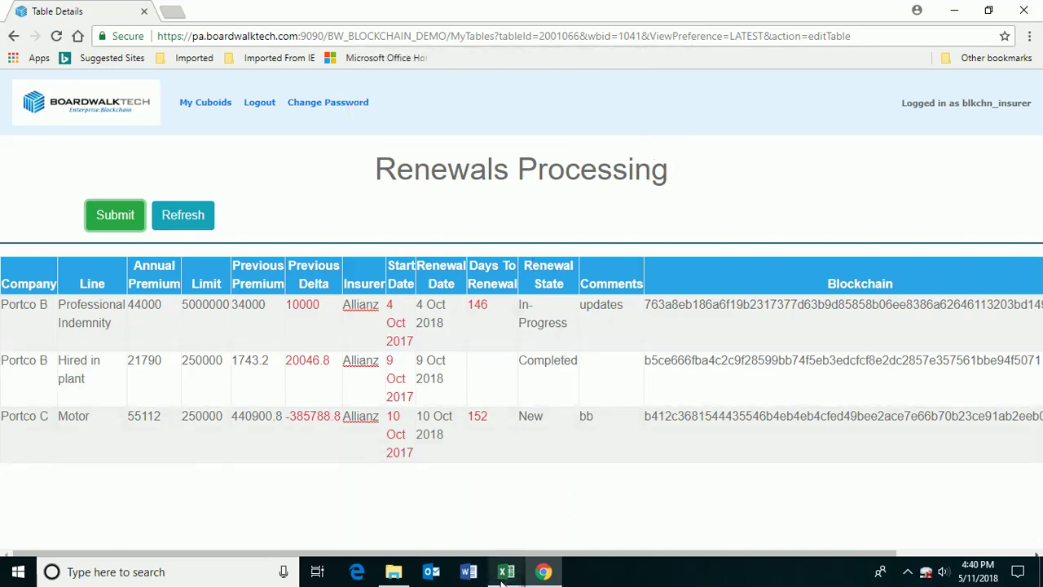
# - Refresh the renewals workbook from the blockchain, re-entering the password
pyautogui.click(411, 504)
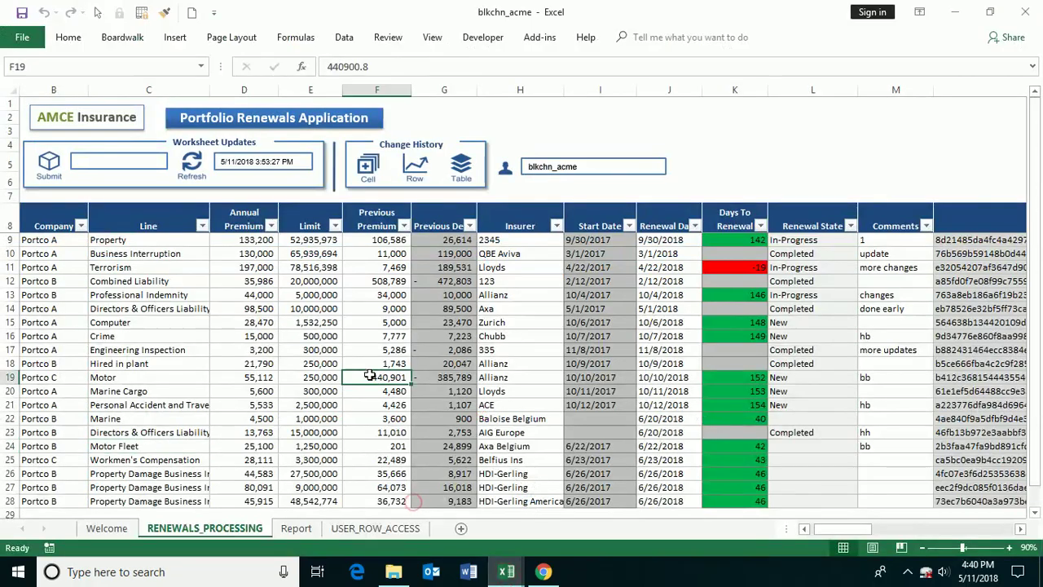
pyautogui.click(65, 185)
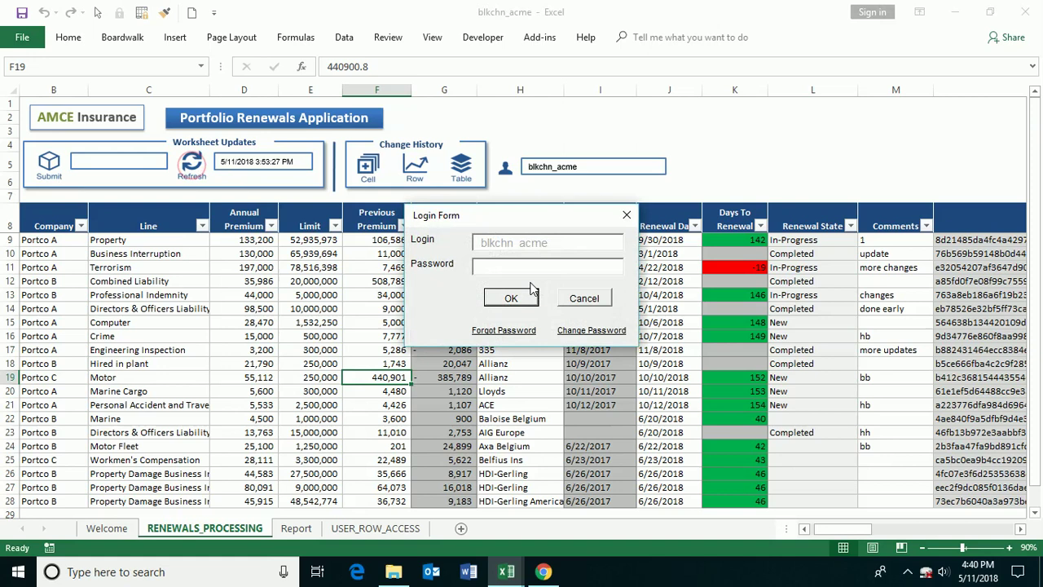
pyautogui.write('*')
pyautogui.click(510, 299)
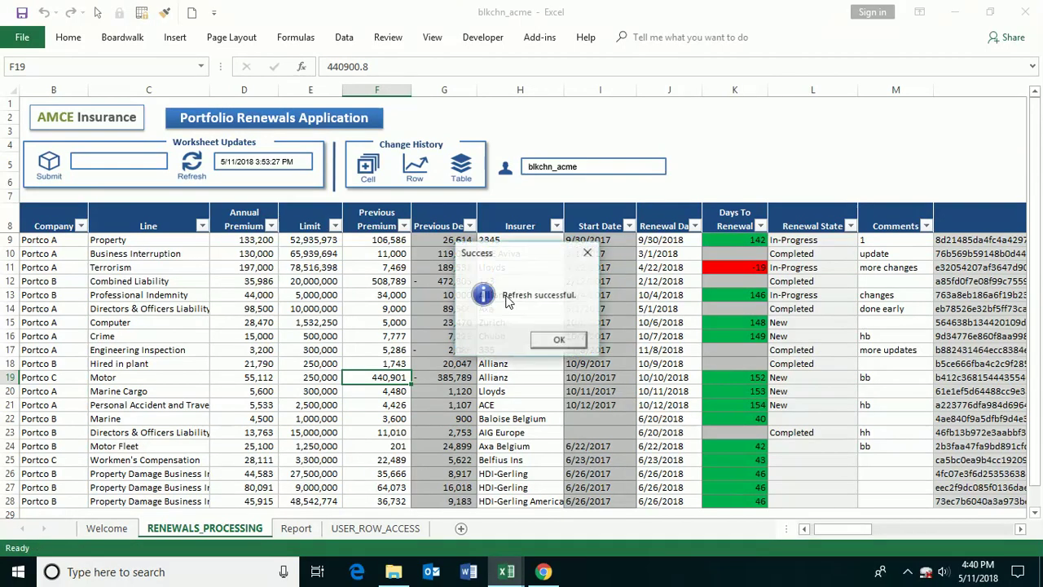
pyautogui.click(552, 340)
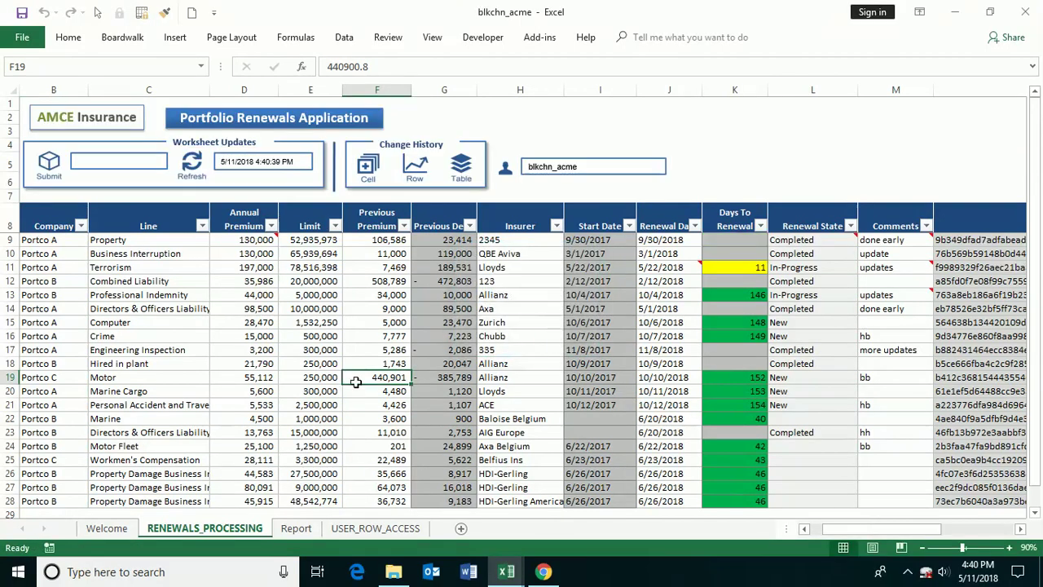
# - Review the refreshed J10 and J11 dates, M13's 'updates' comment and the Allianz insurer cell
pyautogui.click(654, 255)
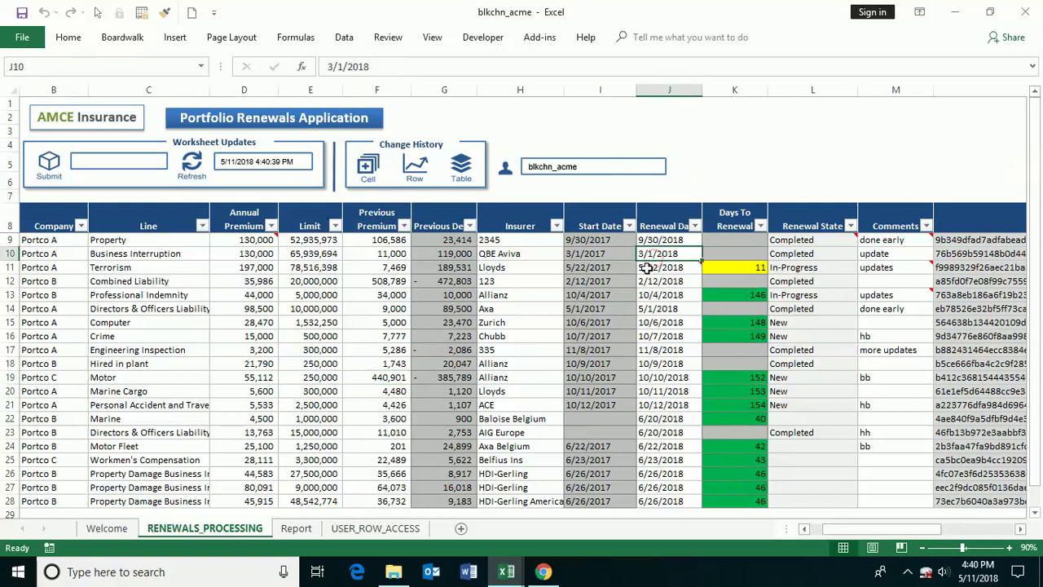
pyautogui.click(652, 266)
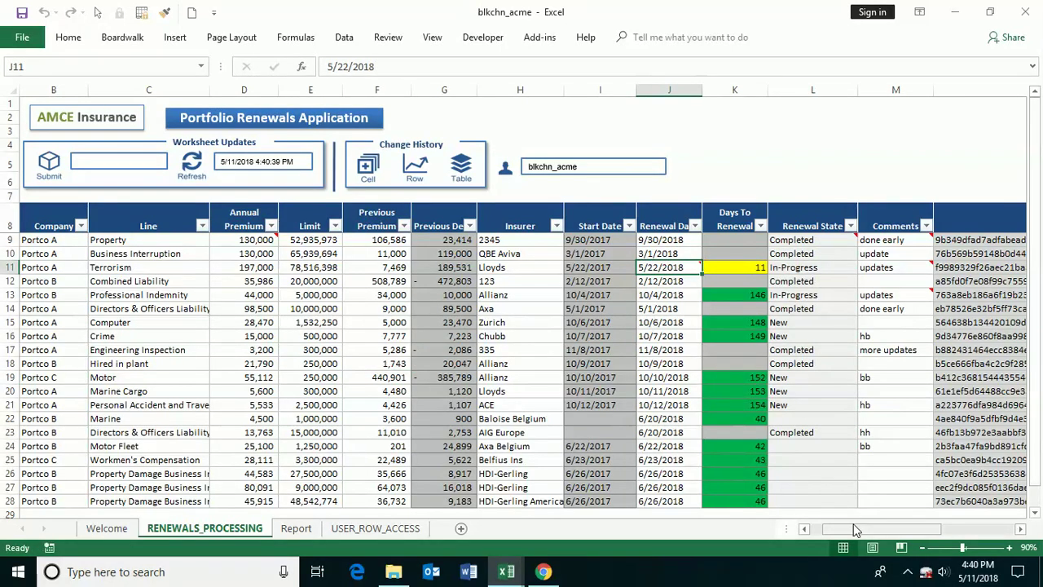
pyautogui.moveTo(880, 528); pyautogui.dragTo(905, 528)
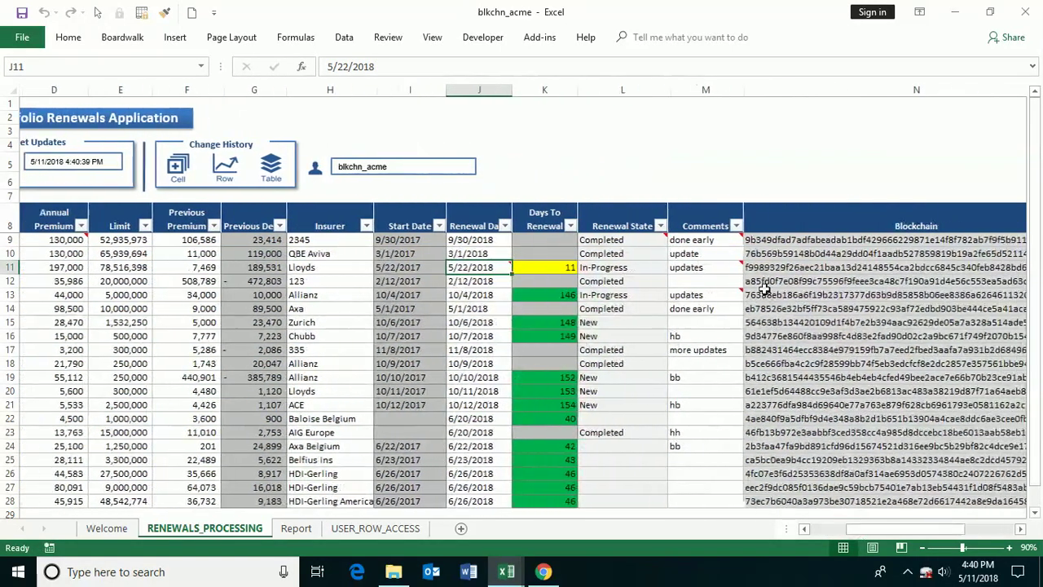
pyautogui.click(693, 297)
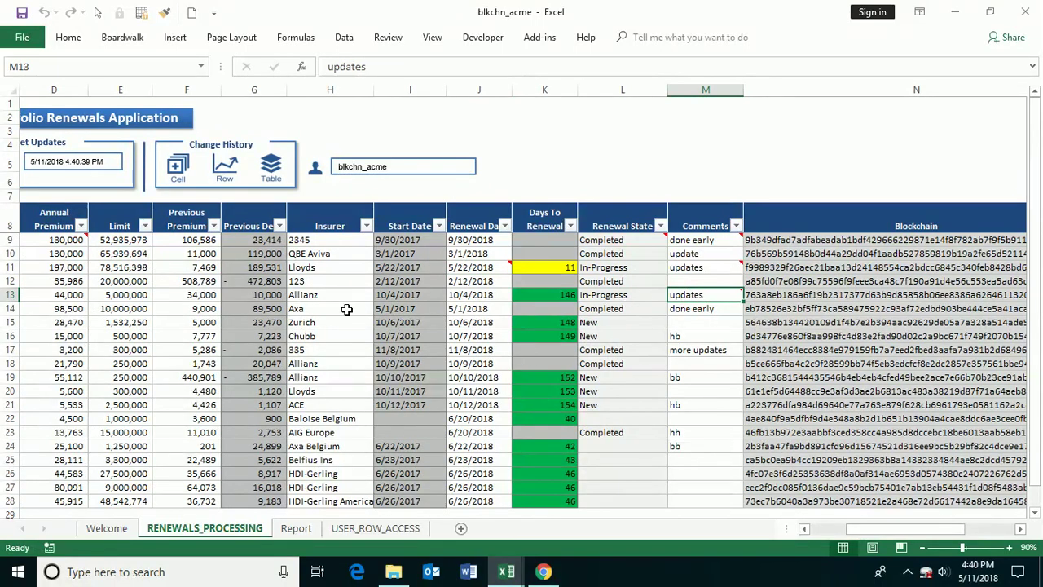
pyautogui.click(322, 297)
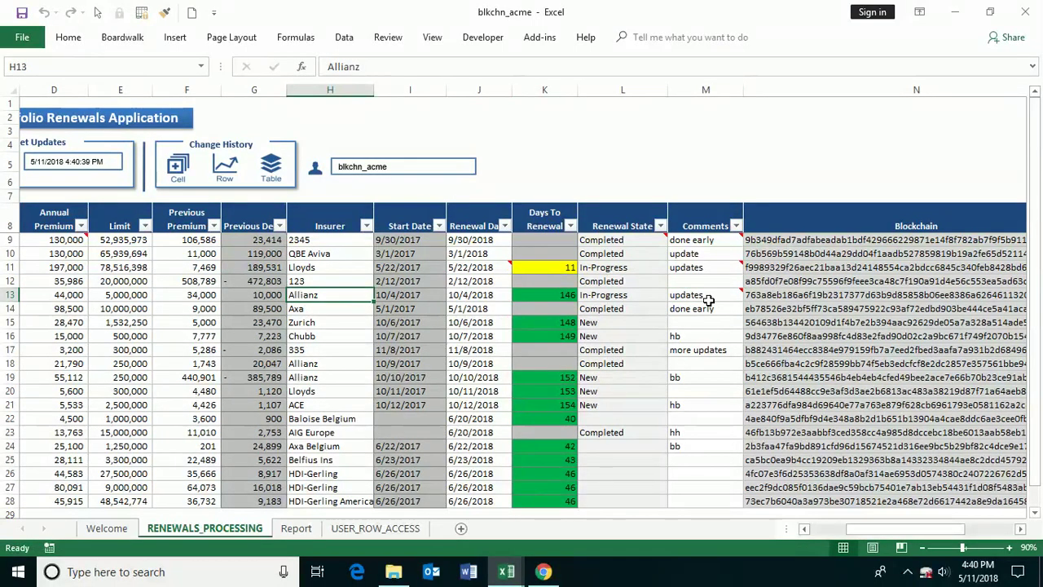
pyautogui.click(476, 268)
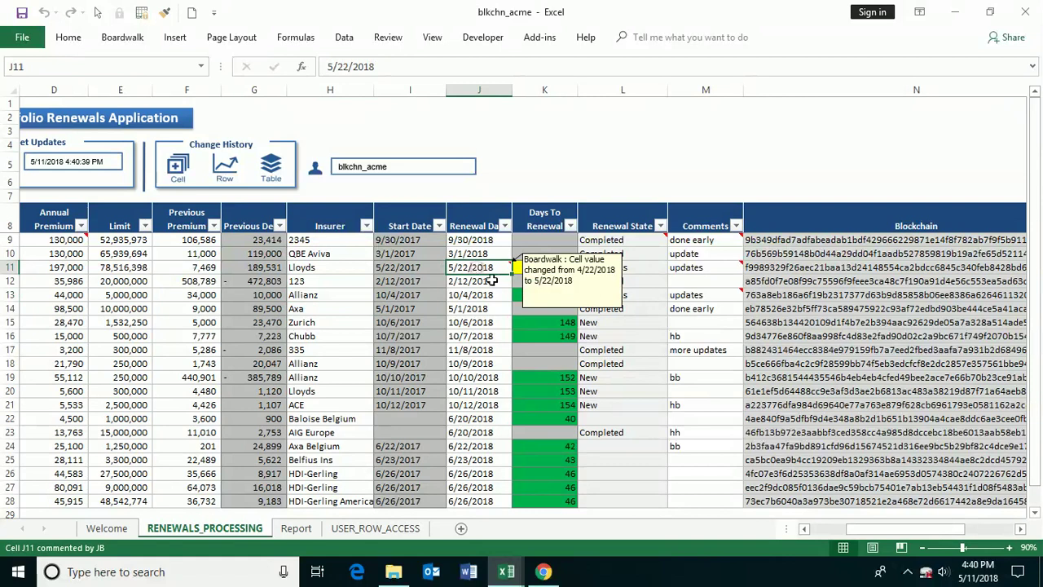
pyautogui.moveTo(896, 528); pyautogui.dragTo(871, 528)
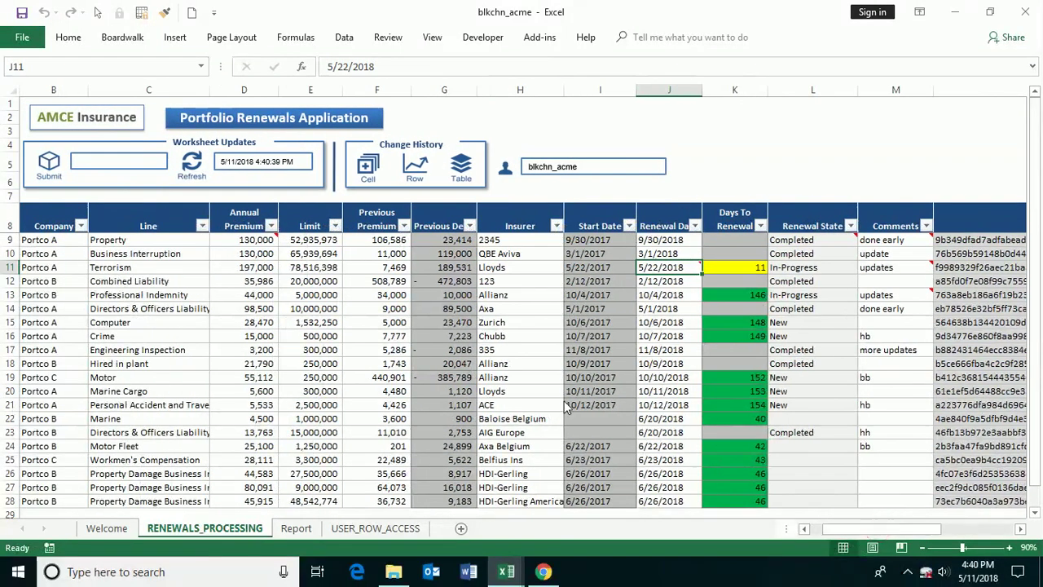
pyautogui.click(271, 240)
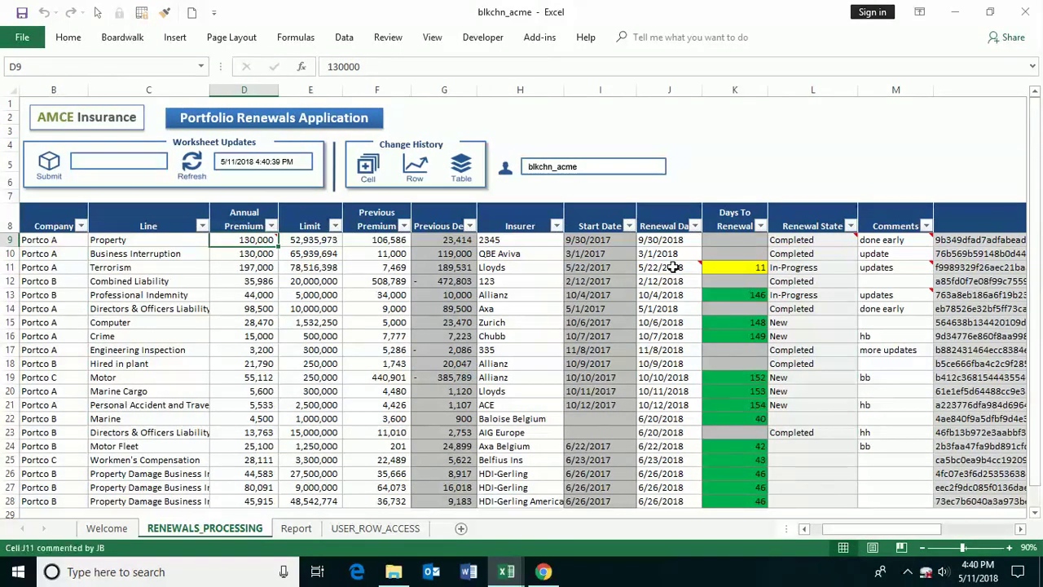
pyautogui.click(672, 267)
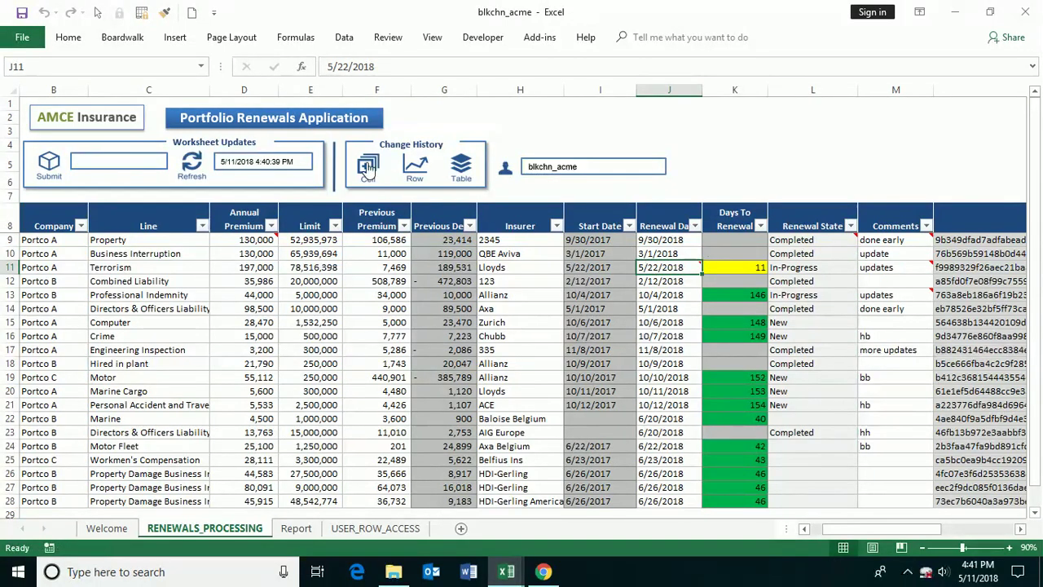
pyautogui.click(368, 166)
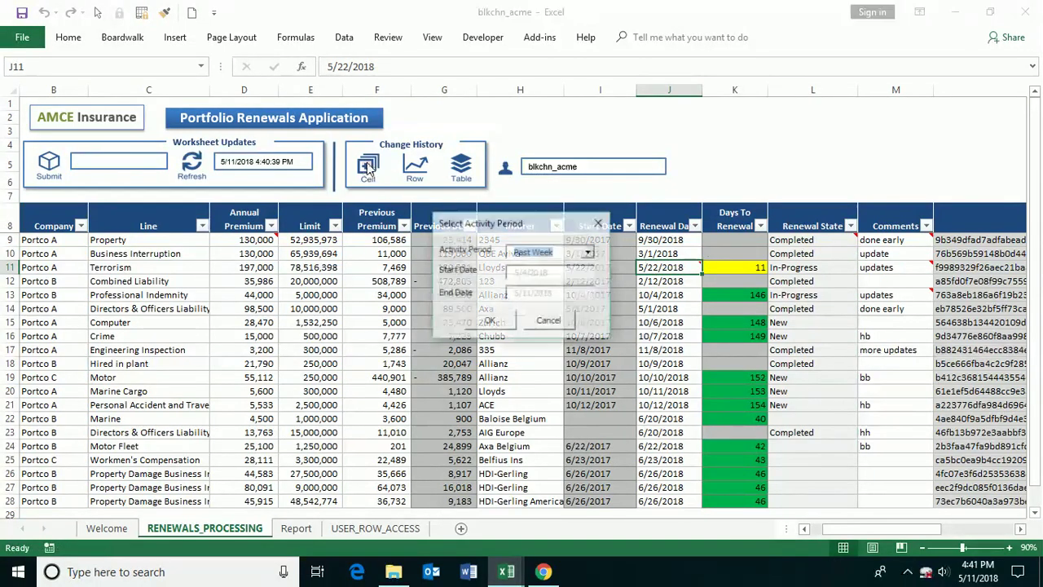
pyautogui.click(589, 253)
pyautogui.click(571, 274)
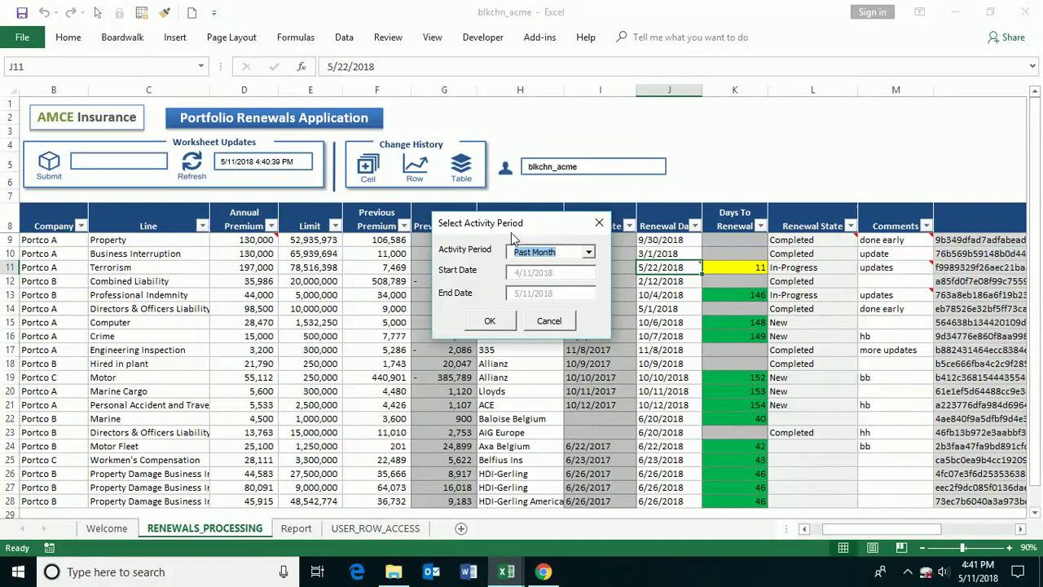
pyautogui.moveTo(512, 226); pyautogui.dragTo(435, 226)
pyautogui.click(422, 322)
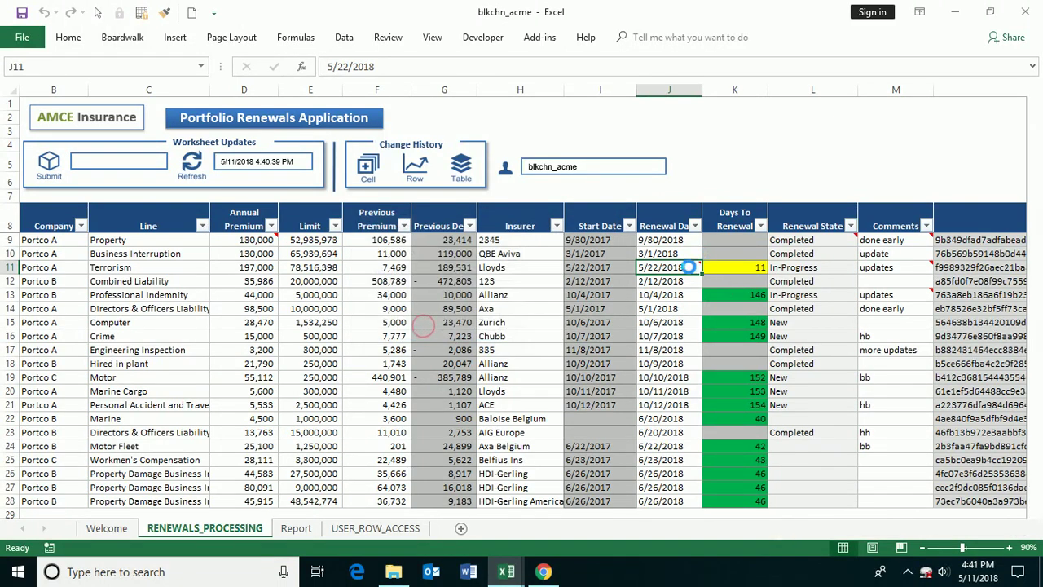
pyautogui.click(321, 372)
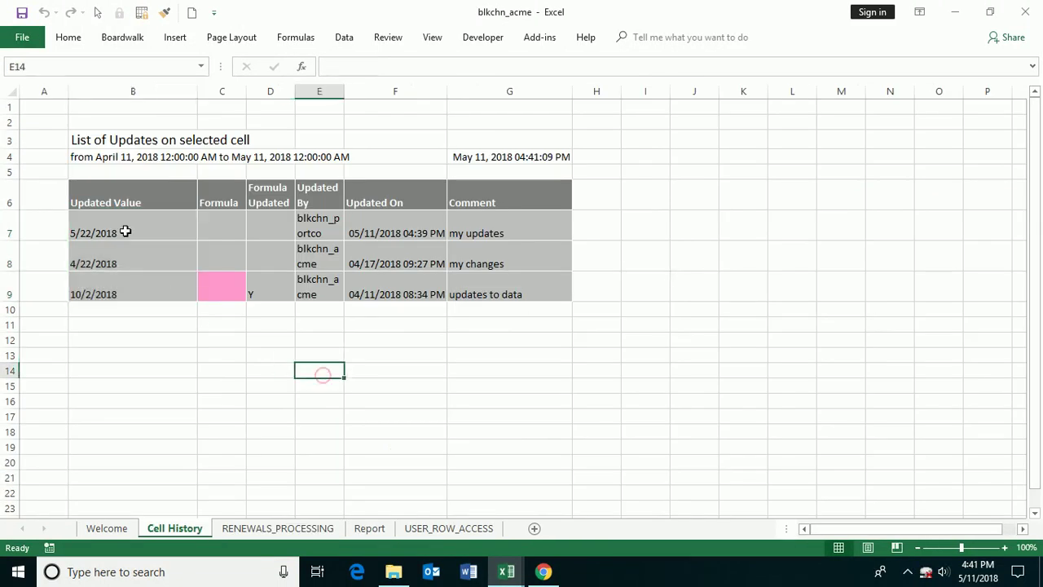
pyautogui.moveTo(124, 225); pyautogui.dragTo(146, 296)
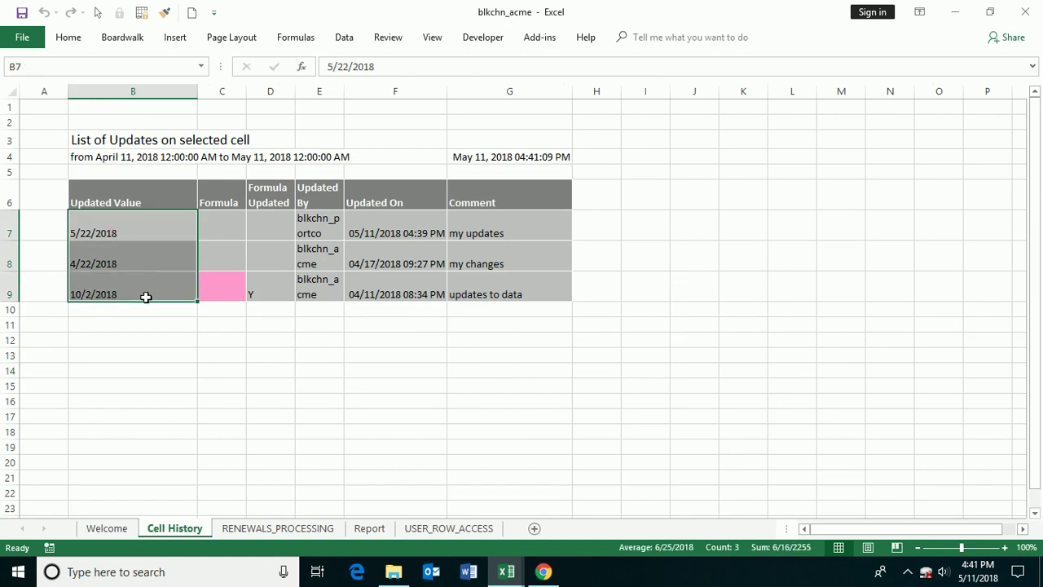
# - Build a Past Week change history report for the whole Renewals Processing table
pyautogui.click(275, 528)
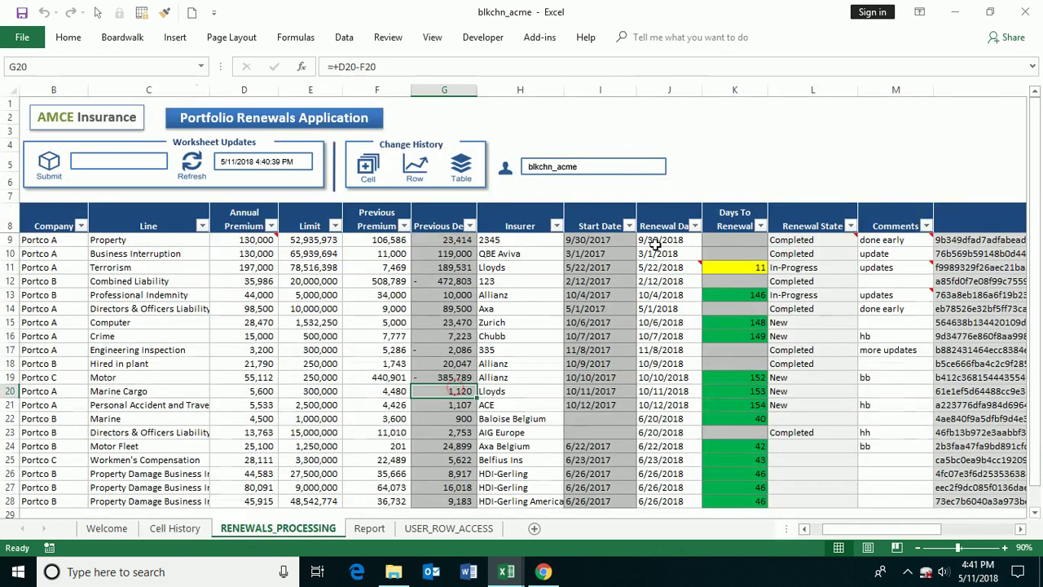
pyautogui.click(456, 172)
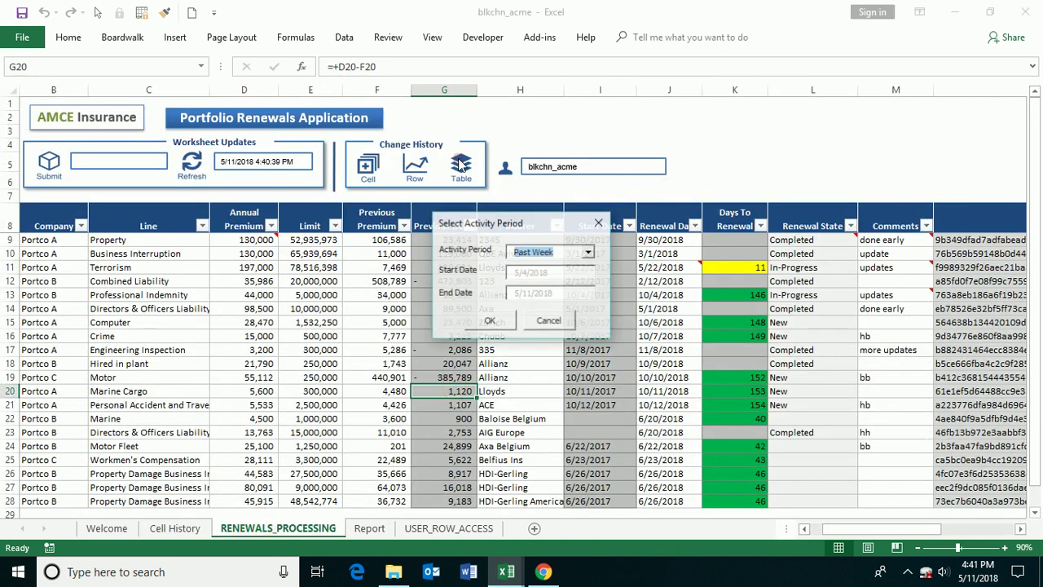
pyautogui.click(588, 252)
pyautogui.click(554, 282)
pyautogui.click(589, 252)
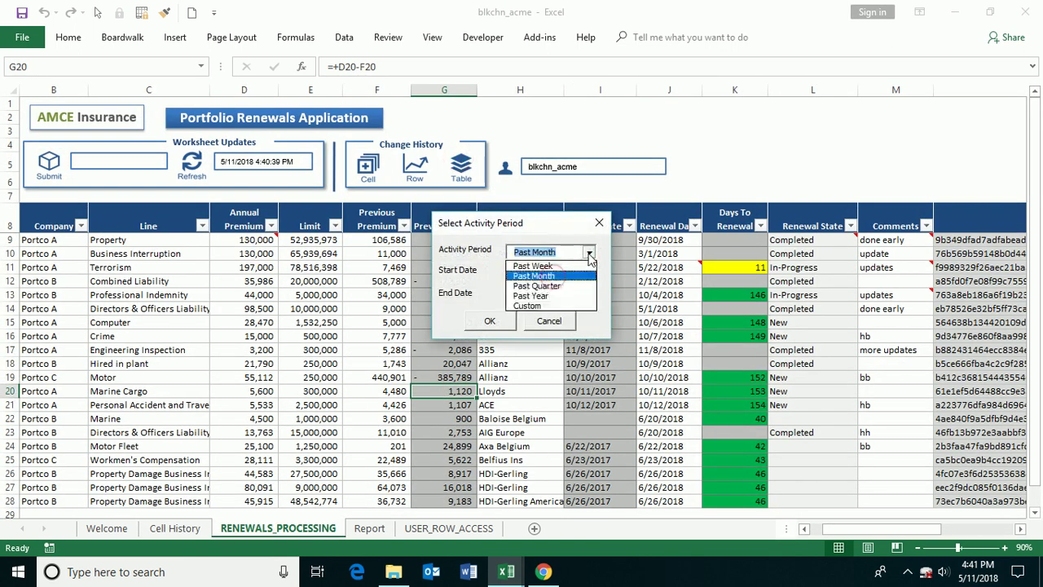
pyautogui.click(545, 266)
pyautogui.click(506, 317)
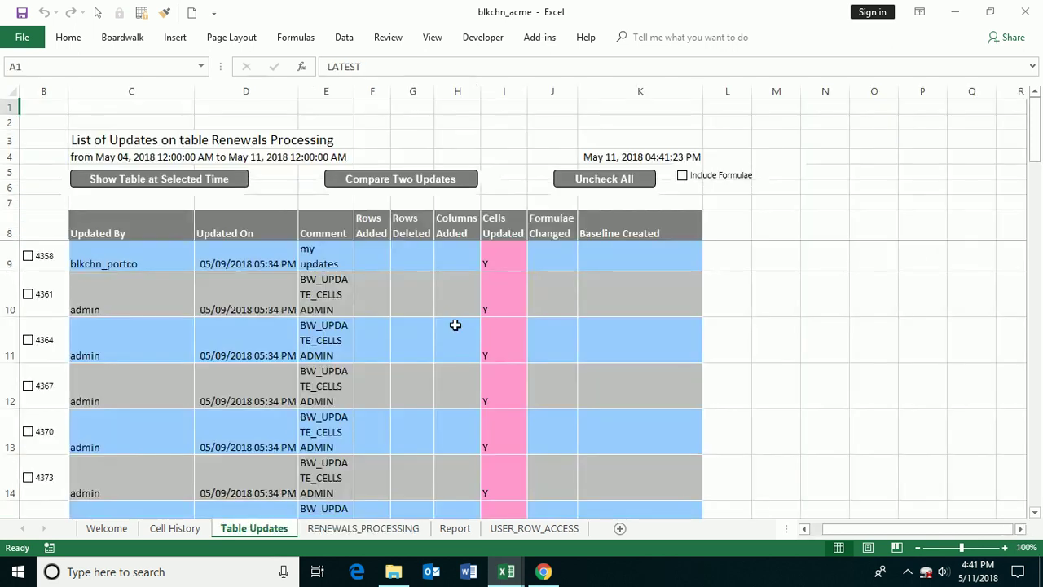
# - Review the admin update rows on the Table Updates sheet, then return to RENEWALS_PROCESSING
pyautogui.click(453, 326)
pyautogui.moveTo(1034, 142); pyautogui.dragTo(1033, 159)
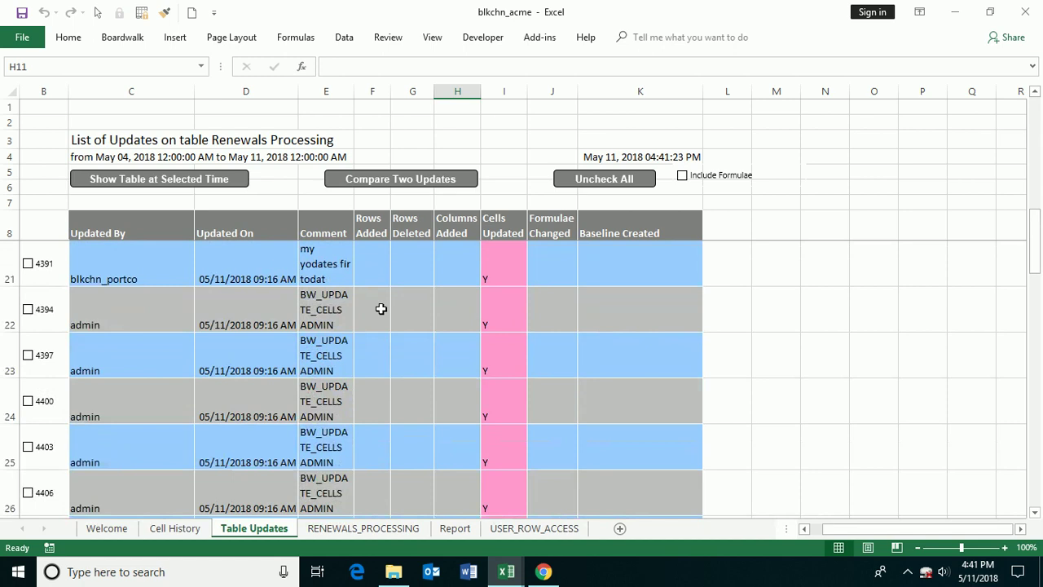
pyautogui.moveTo(381, 309); pyautogui.dragTo(592, 475)
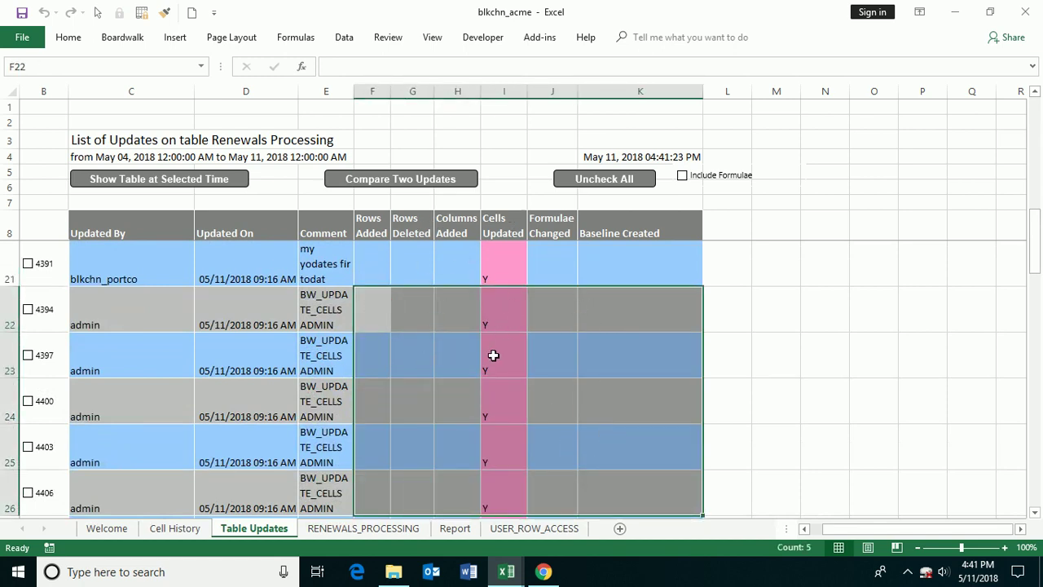
pyautogui.moveTo(1032, 251); pyautogui.dragTo(1037, 114)
pyautogui.click(412, 305)
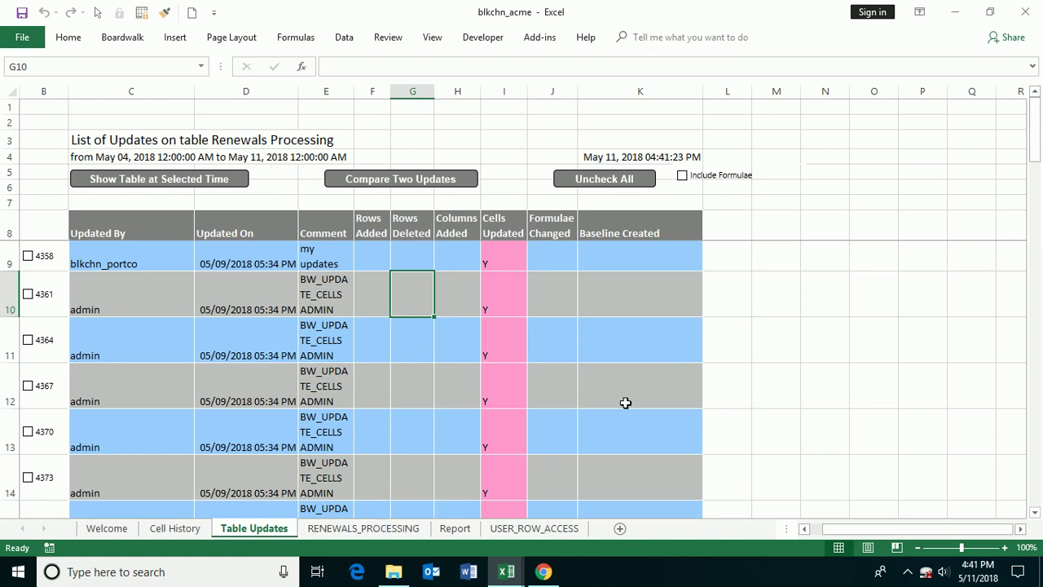
pyautogui.click(385, 527)
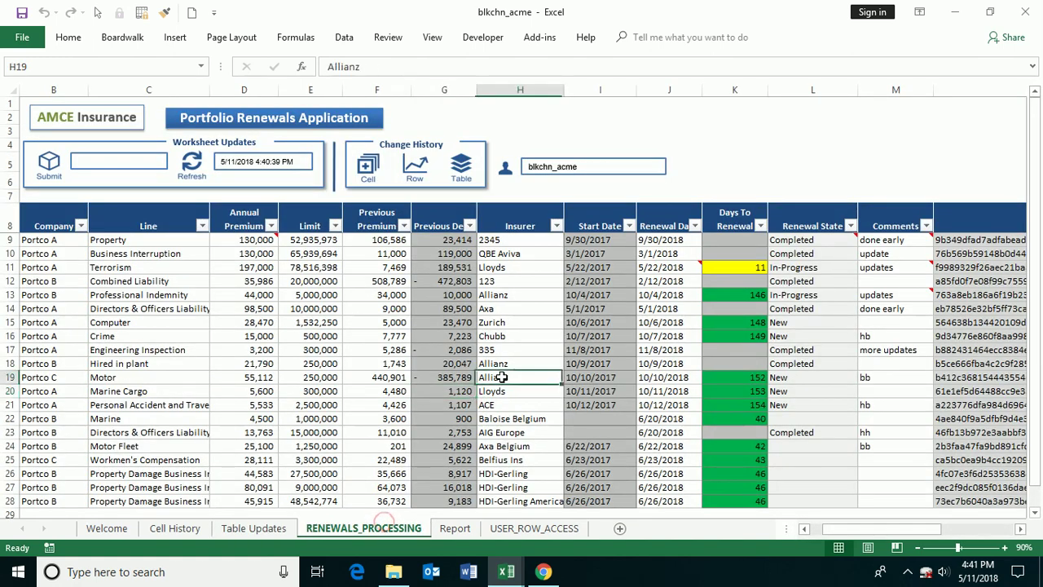
pyautogui.moveTo(858, 522); pyautogui.dragTo(880, 494)
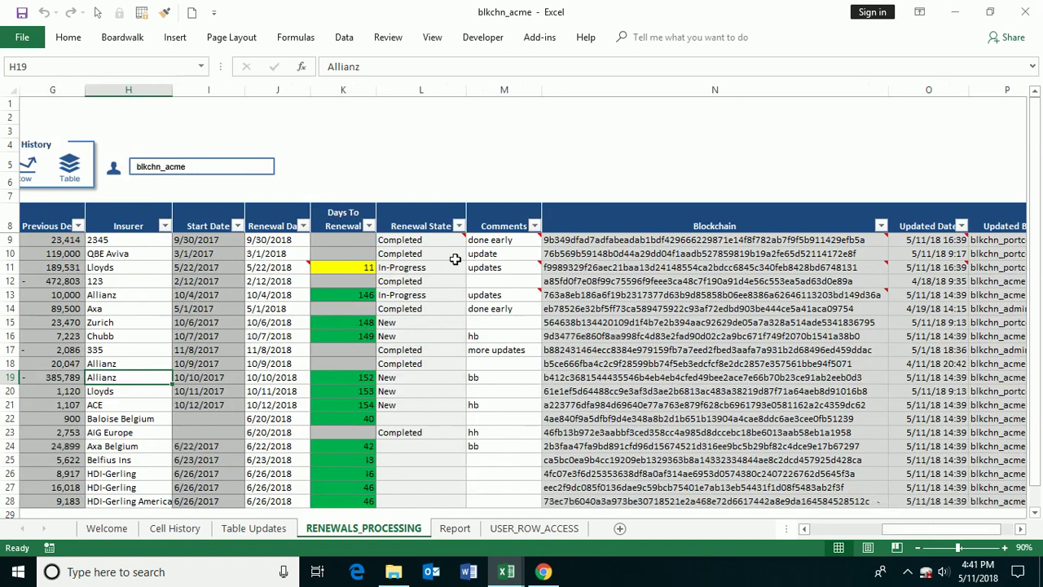
pyautogui.click(407, 268)
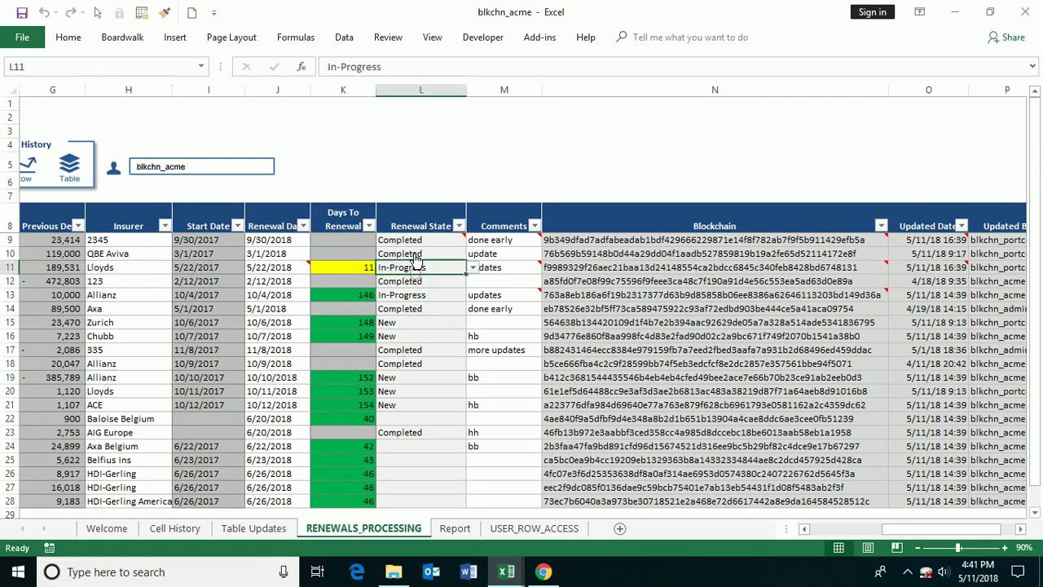
pyautogui.click(472, 270)
pyautogui.click(474, 272)
pyautogui.click(418, 336)
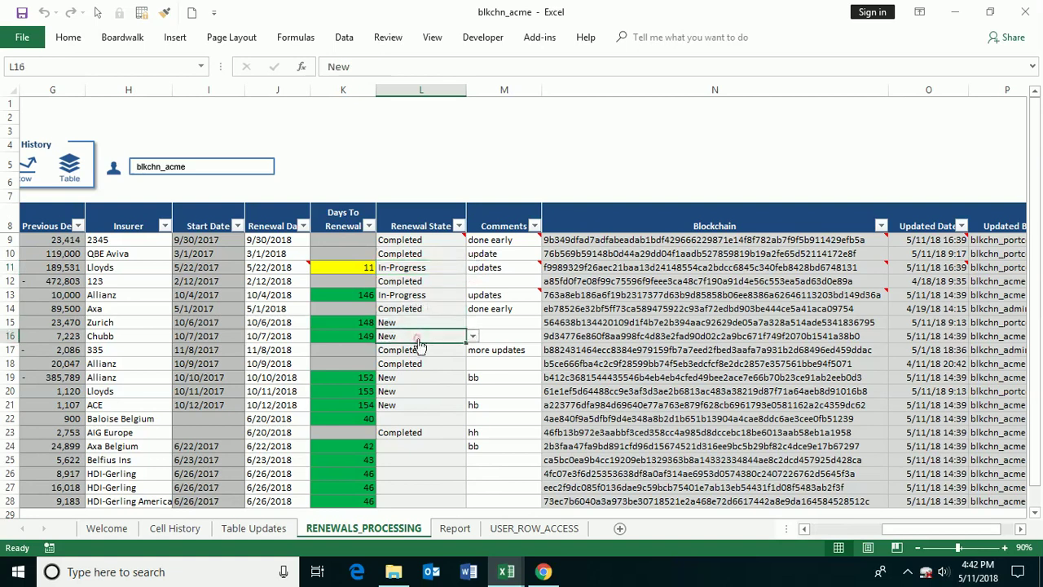
pyautogui.click(543, 571)
# - Log out, log back in with the auditor account, and open the BW_BLOCK_HASH table
pyautogui.click(262, 105)
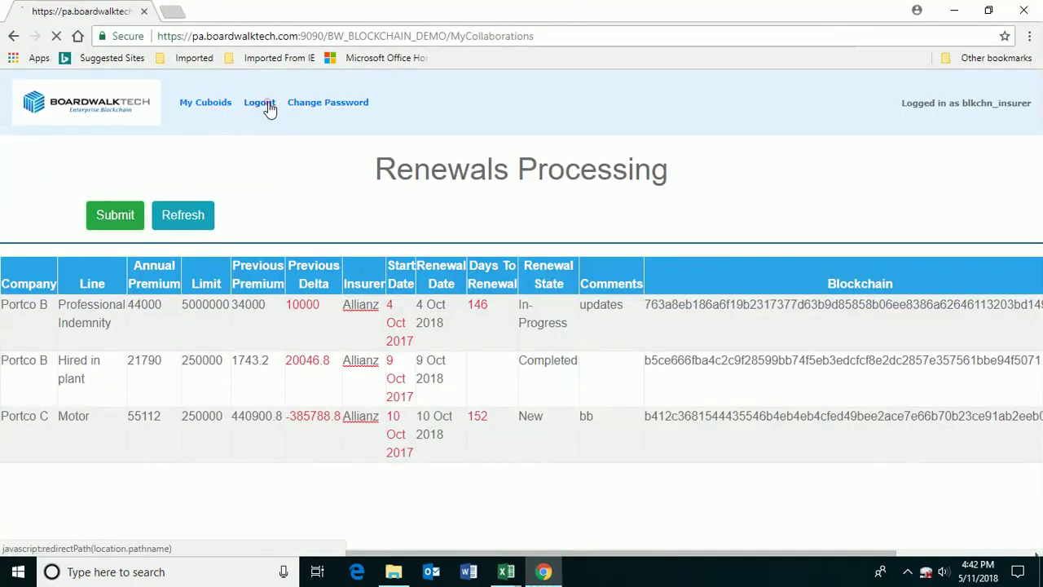
pyautogui.click(357, 169)
pyautogui.write('b')
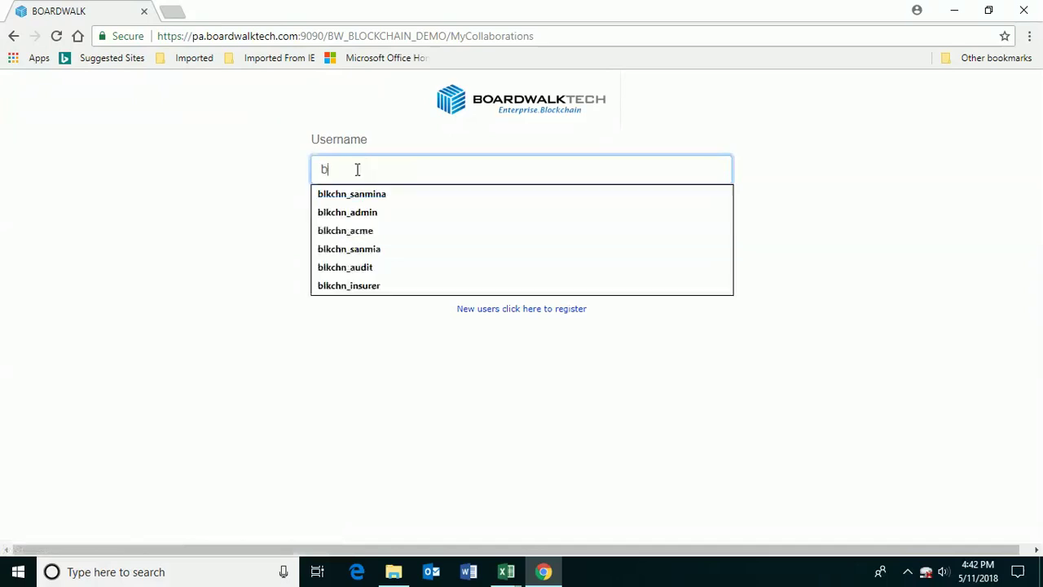
pyautogui.write('lkchn_audit')
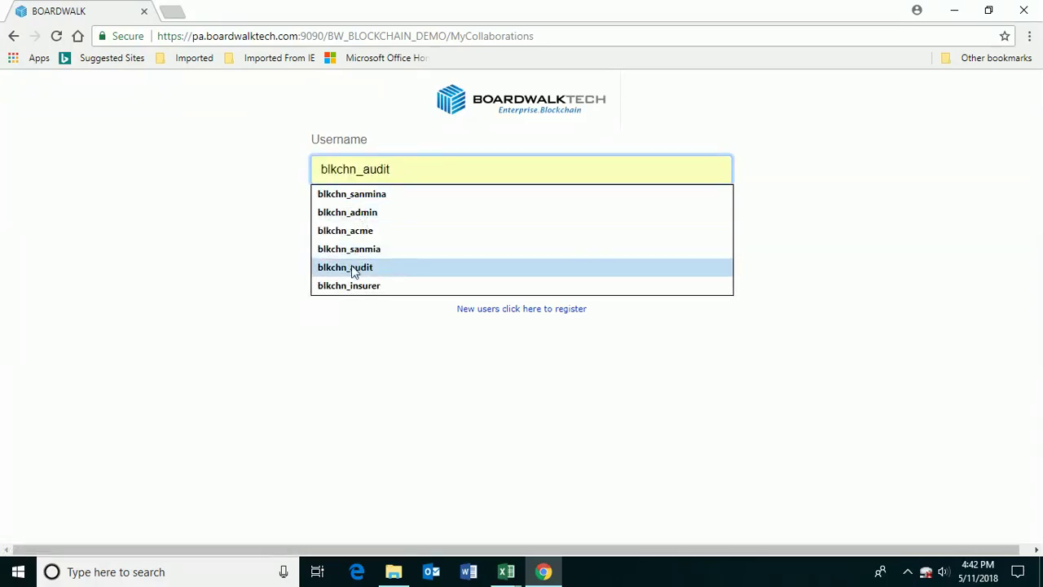
pyautogui.click(351, 266)
pyautogui.click(361, 236)
pyautogui.write('1')
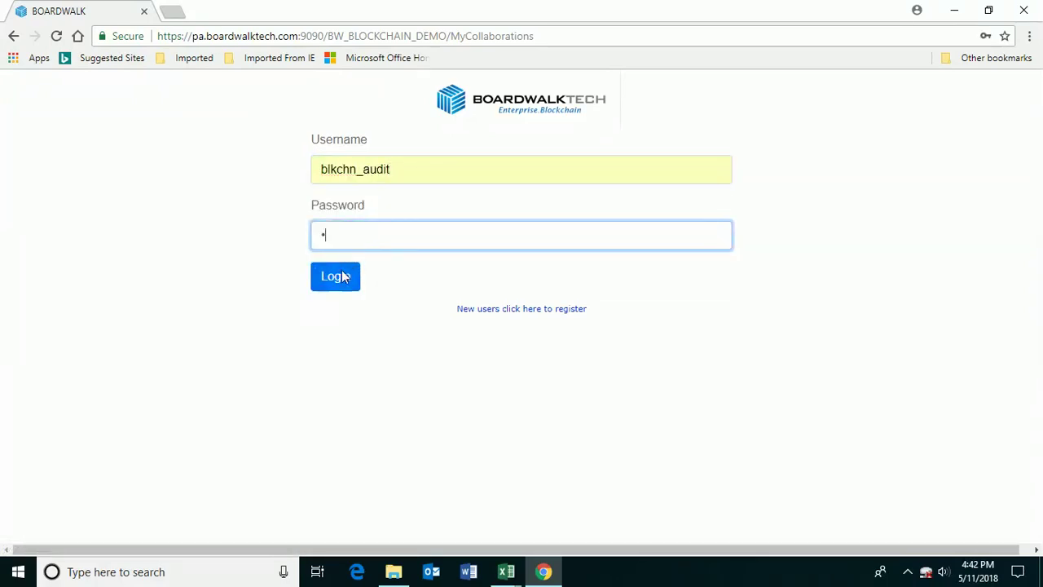
pyautogui.click(339, 276)
pyautogui.click(455, 258)
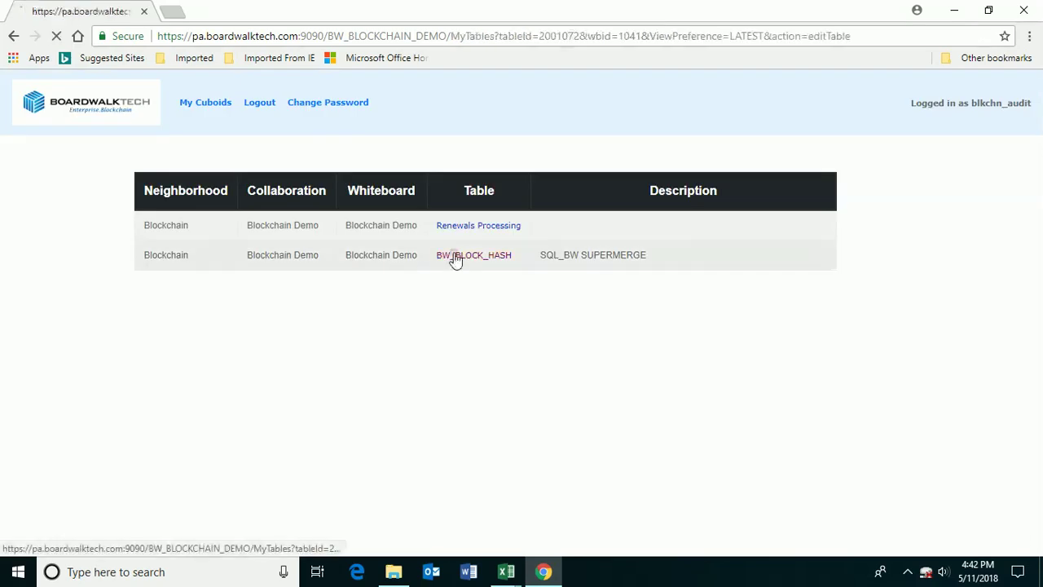
# - Validate the last hash row (Portco A, 2345) so it turns green
pyautogui.moveTo(1036, 180); pyautogui.dragTo(1037, 446)
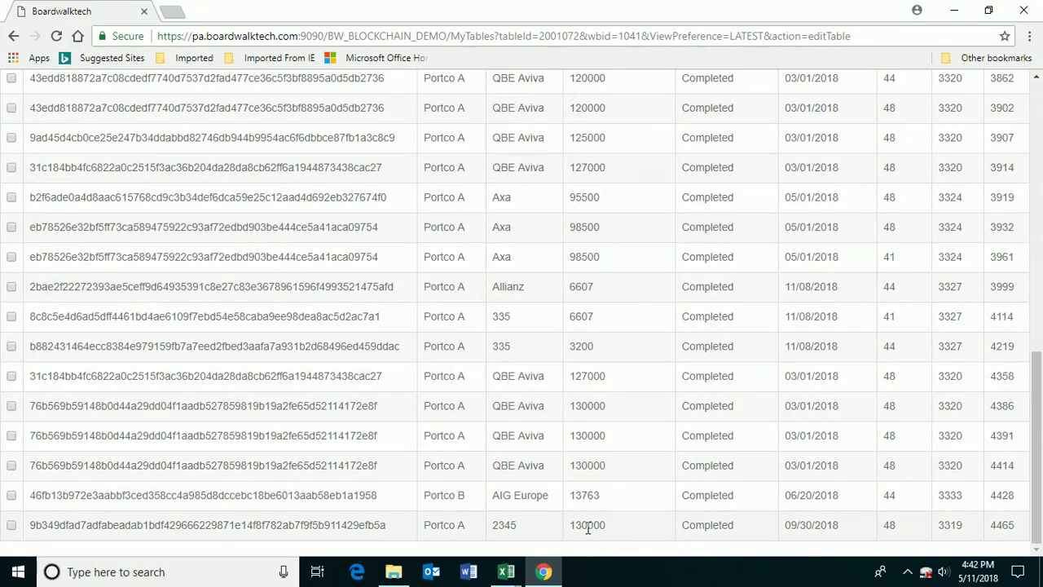
pyautogui.click(12, 525)
pyautogui.moveTo(1031, 486); pyautogui.dragTo(1033, 217)
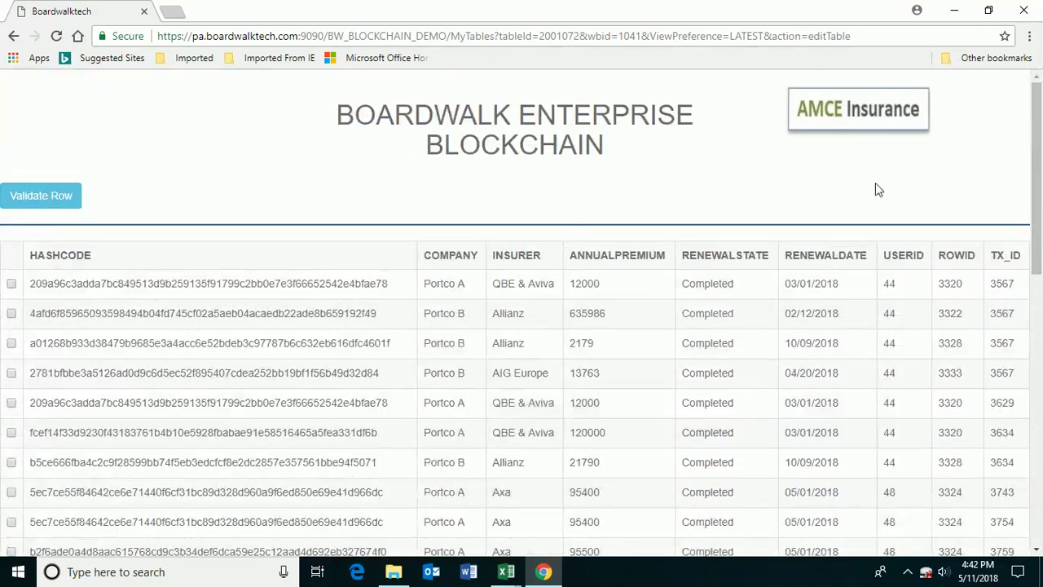
pyautogui.click(43, 196)
# - Return to the Blockchain Demo Template workbook in Excel
pyautogui.moveTo(1035, 163); pyautogui.dragTo(1035, 431)
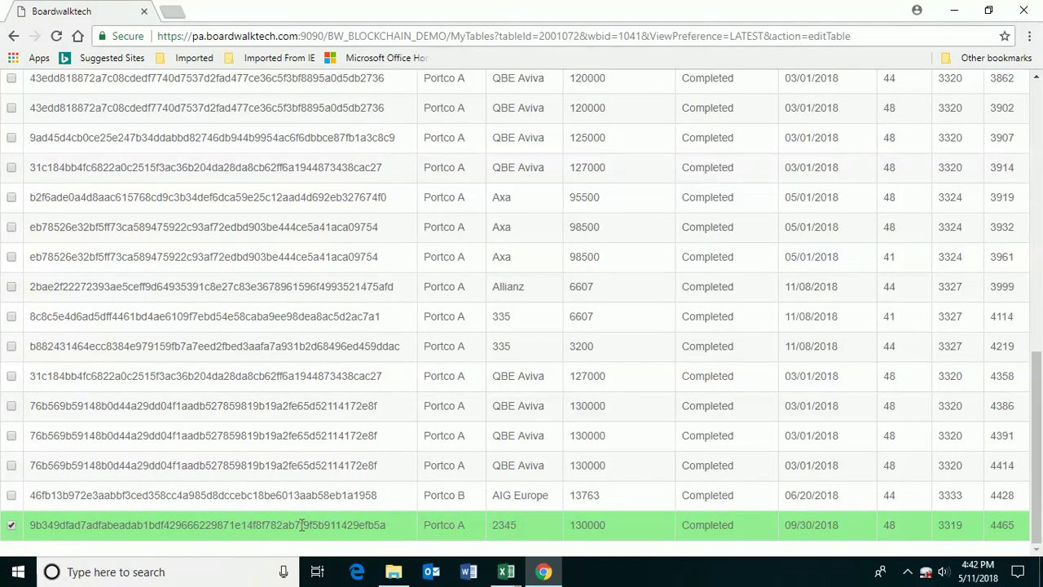
pyautogui.click(506, 571)
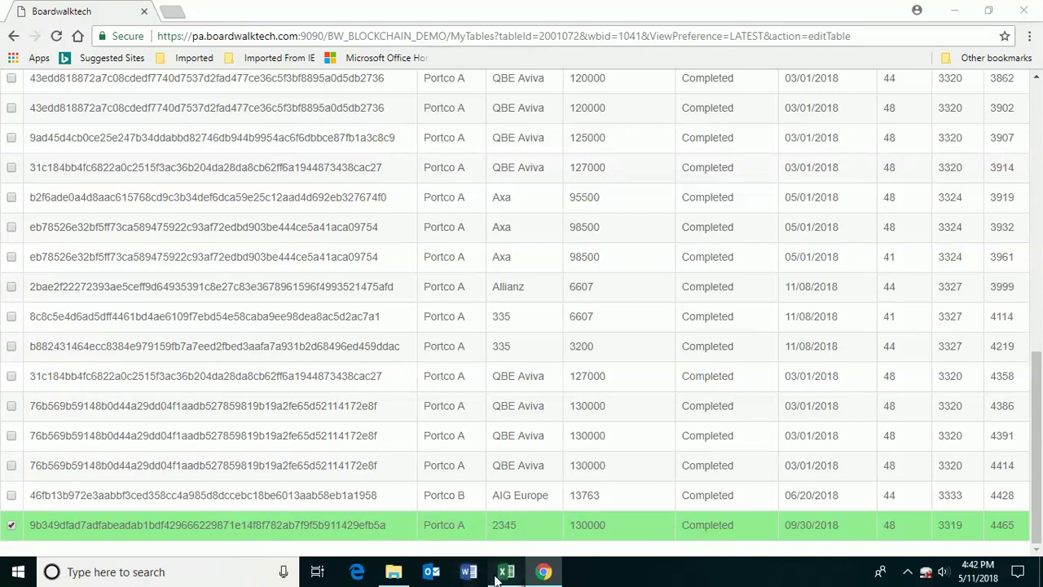
pyautogui.click(541, 546)
# - Bring the Blockchain Demo Template workbook back to the front
pyautogui.click(301, 296)
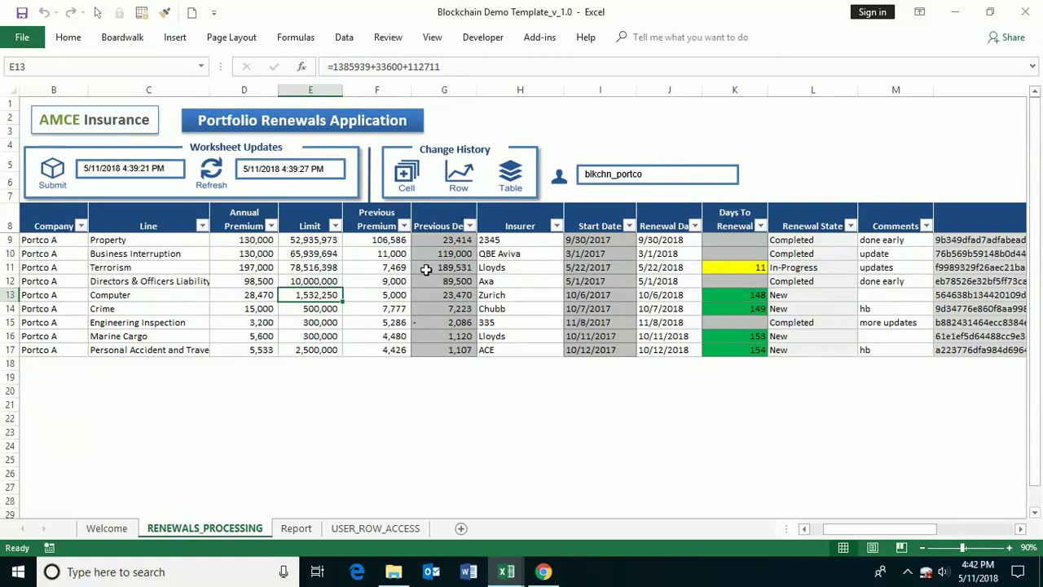
pyautogui.click(543, 571)
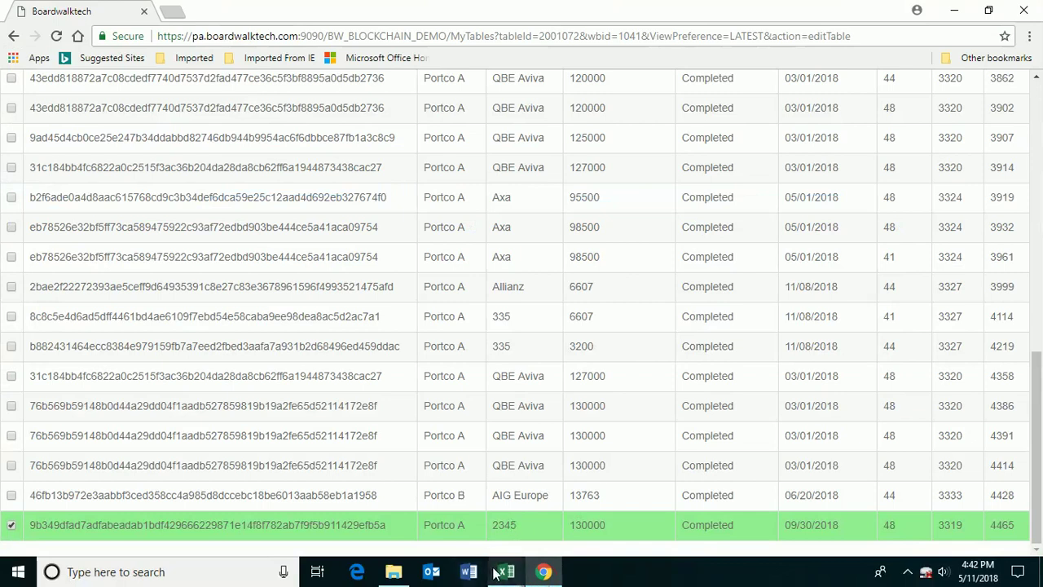
pyautogui.moveTo(506, 570)
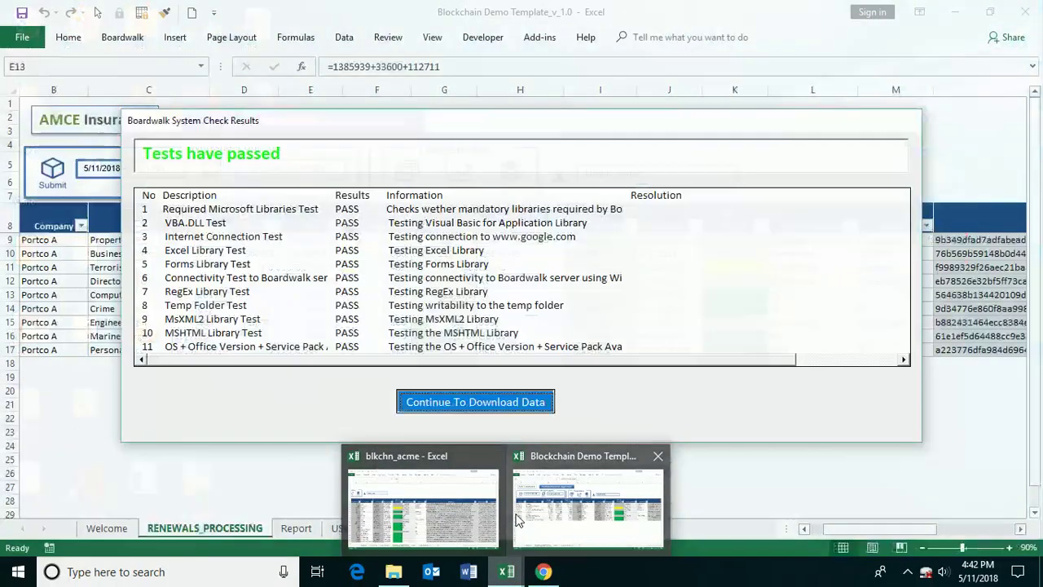
pyautogui.click(518, 520)
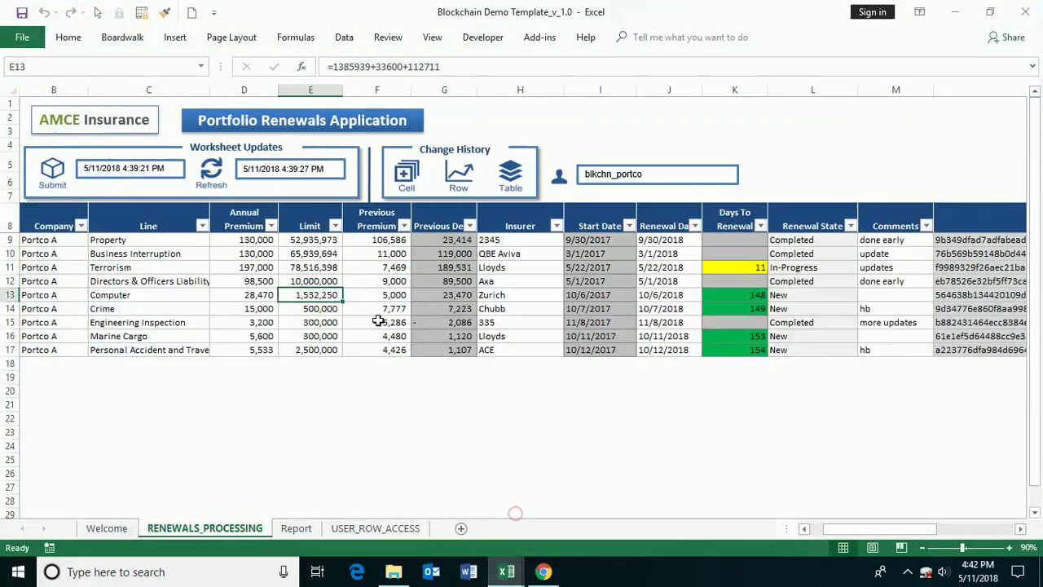
# - Change the Property annual premium in D9 from 130,000 to 1,350
pyautogui.click(365, 322)
pyautogui.click(506, 239)
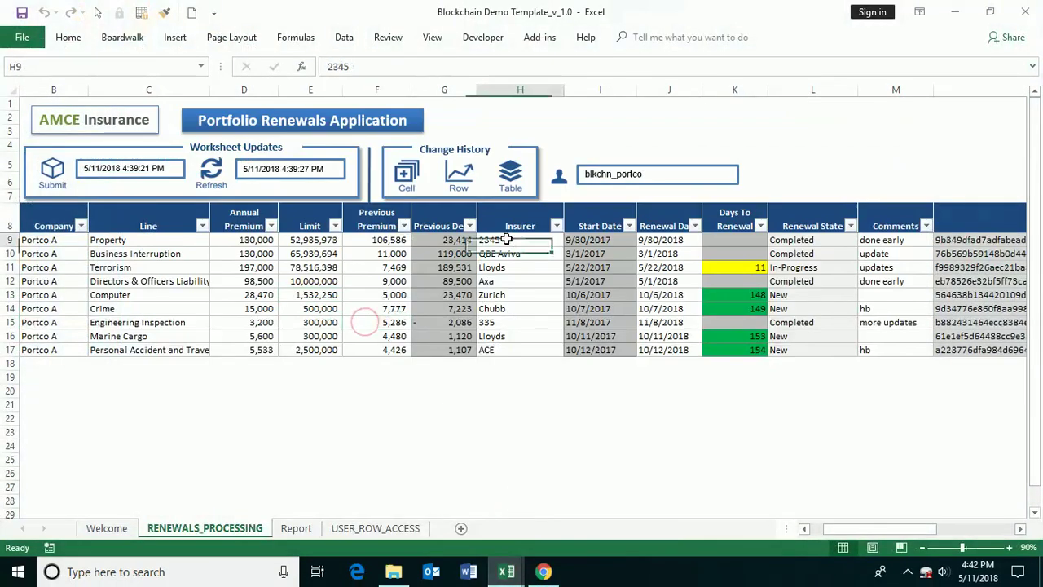
pyautogui.click(270, 240)
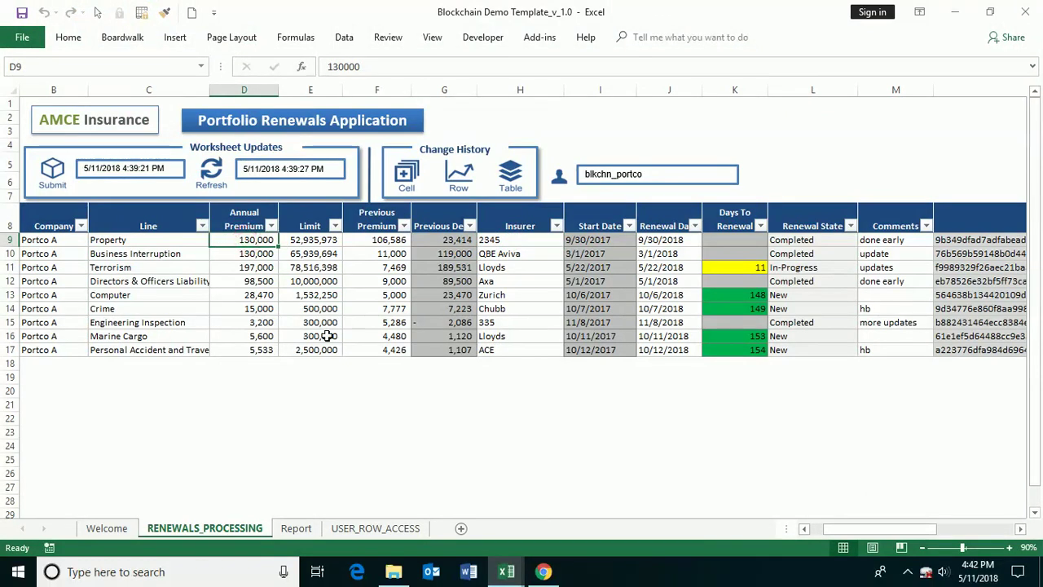
pyautogui.write('1350')
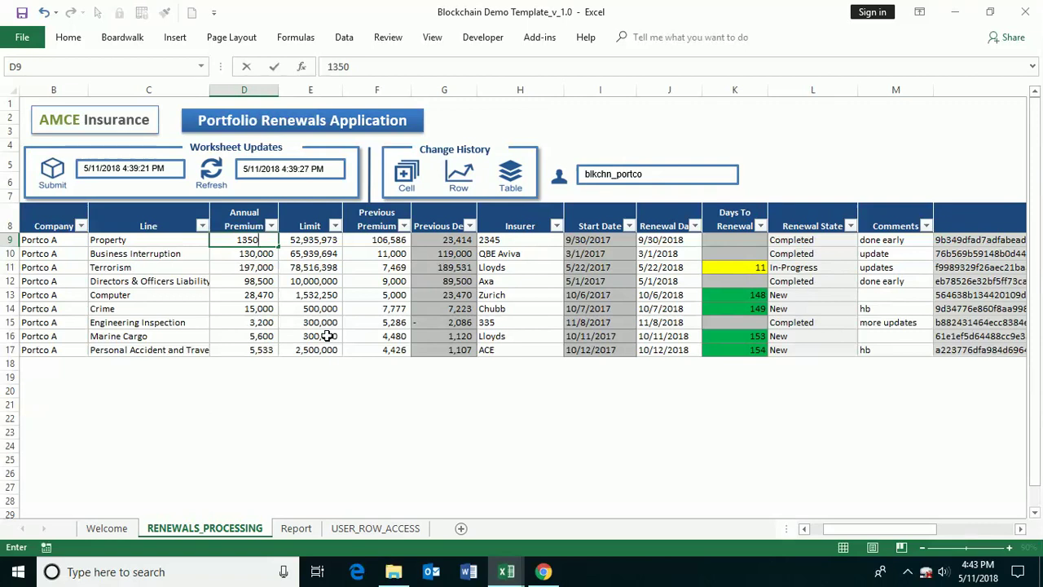
pyautogui.press('Return')
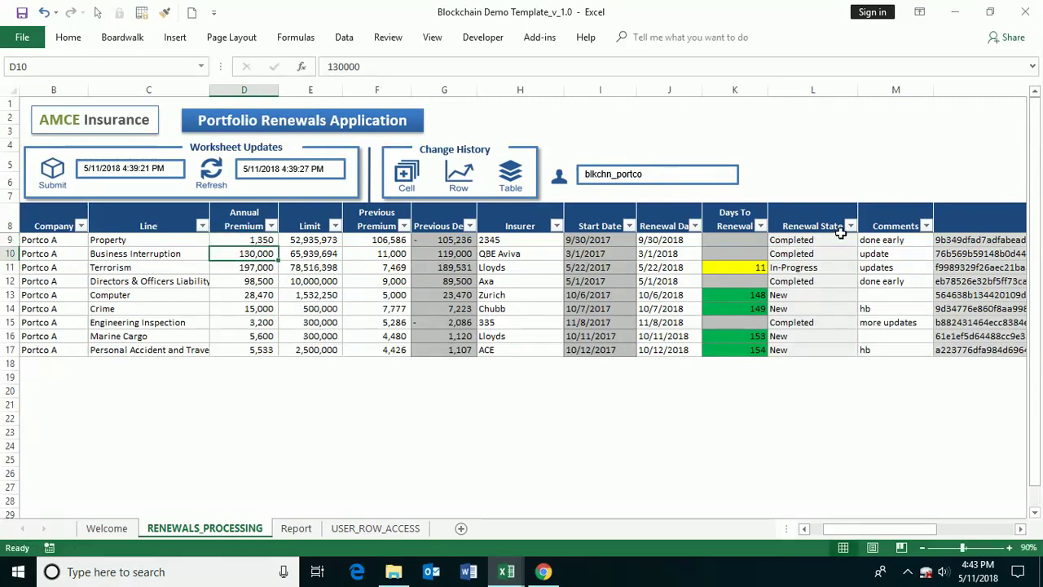
# - Submit the 1,350 premium with an update comment and scroll right to the Blockchain column
pyautogui.click(54, 172)
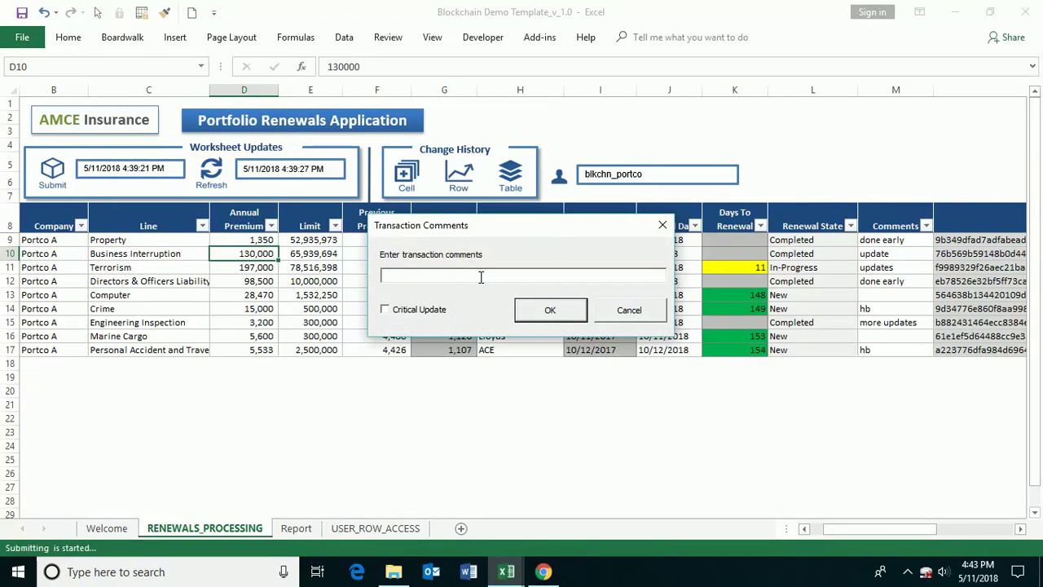
pyautogui.write('upda')
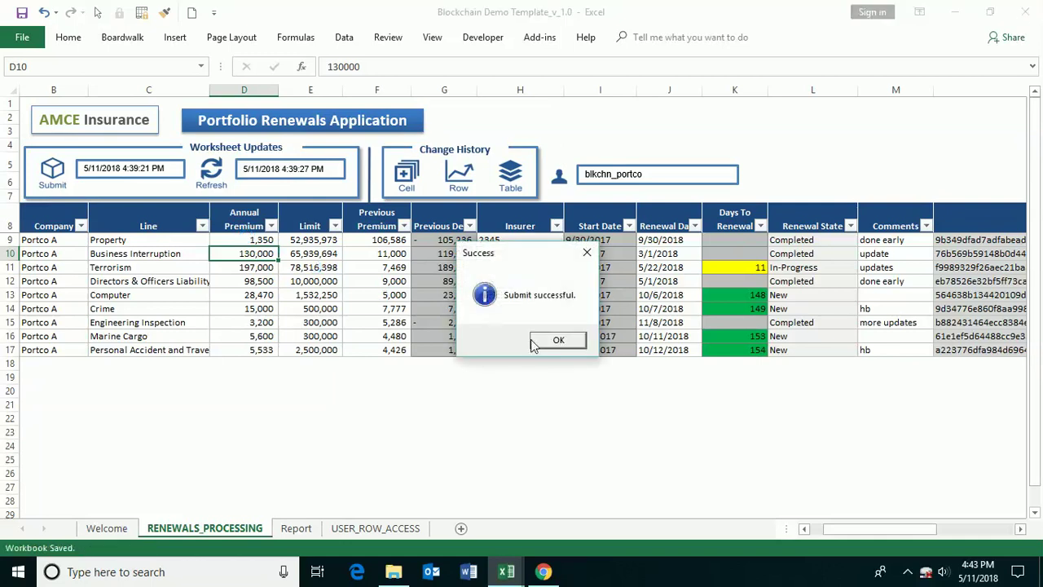
pyautogui.click(541, 336)
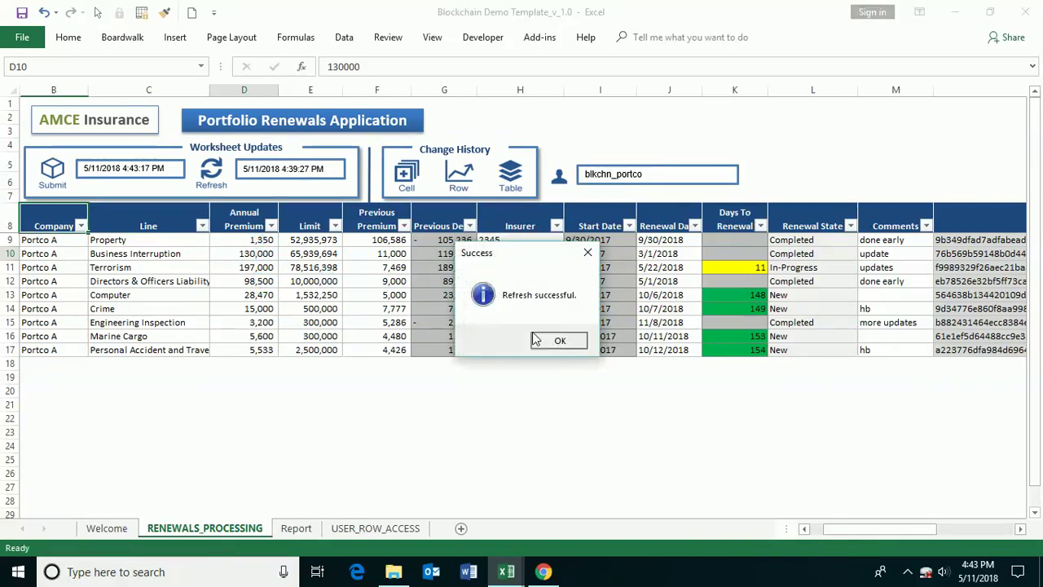
pyautogui.click(539, 337)
pyautogui.hscroll(6, 866, 531)
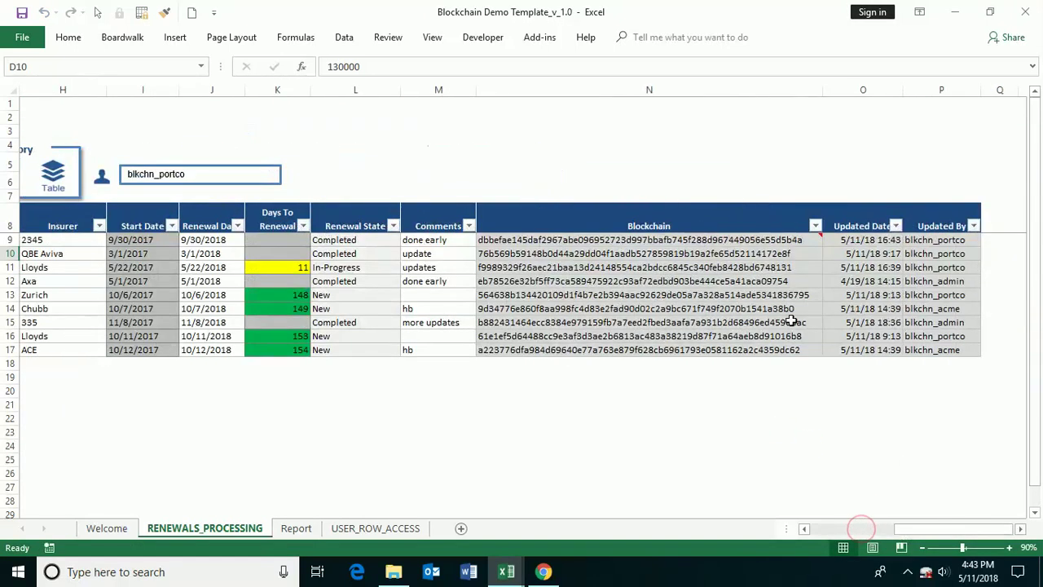
# - Reload the BW_BLOCK_HASH table in Chrome and validate the checked rows
pyautogui.moveTo(753, 240)
pyautogui.click(542, 571)
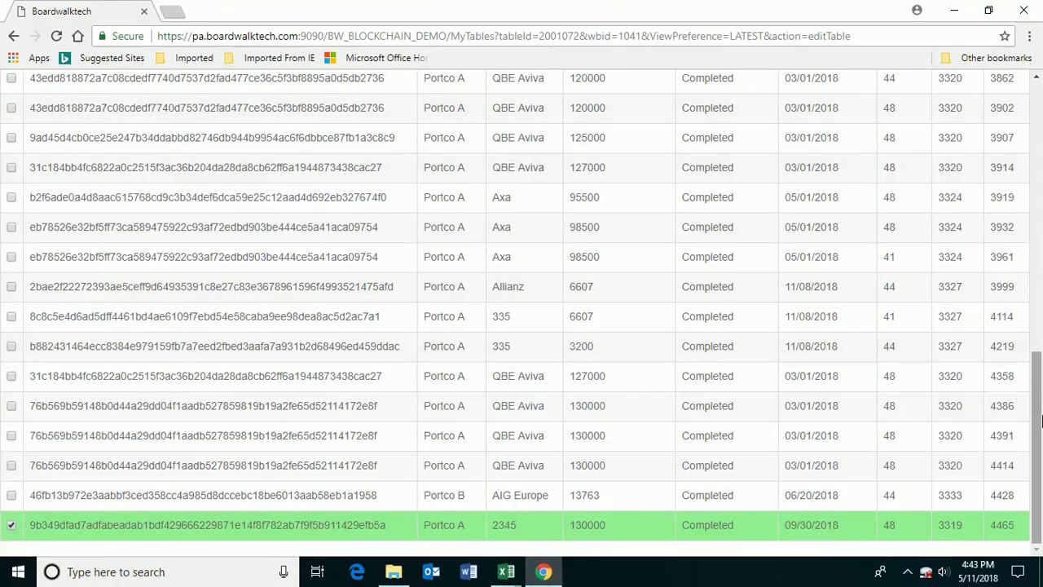
pyautogui.scroll(10, 1007, 302)
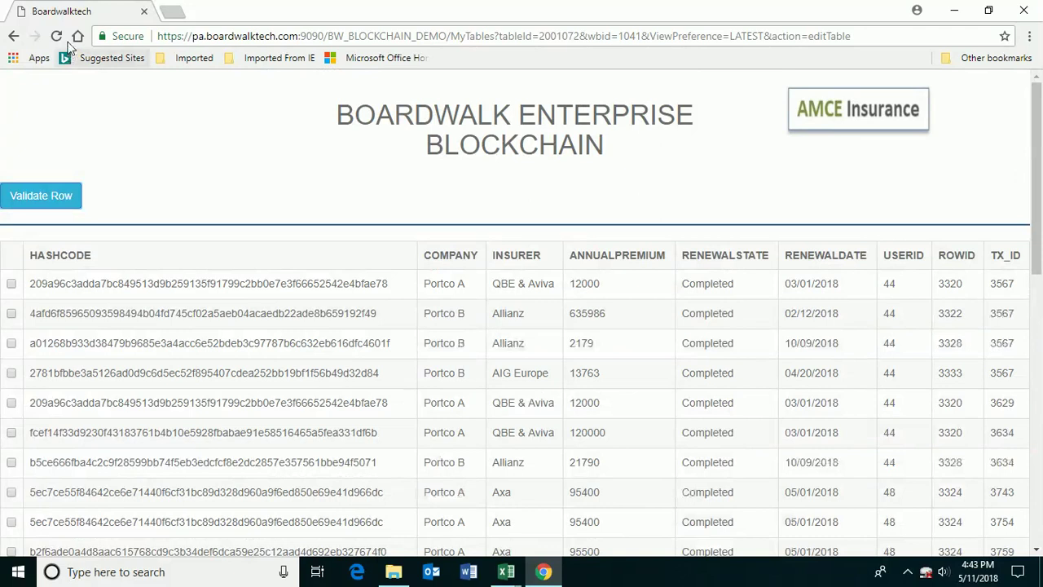
pyautogui.click(55, 36)
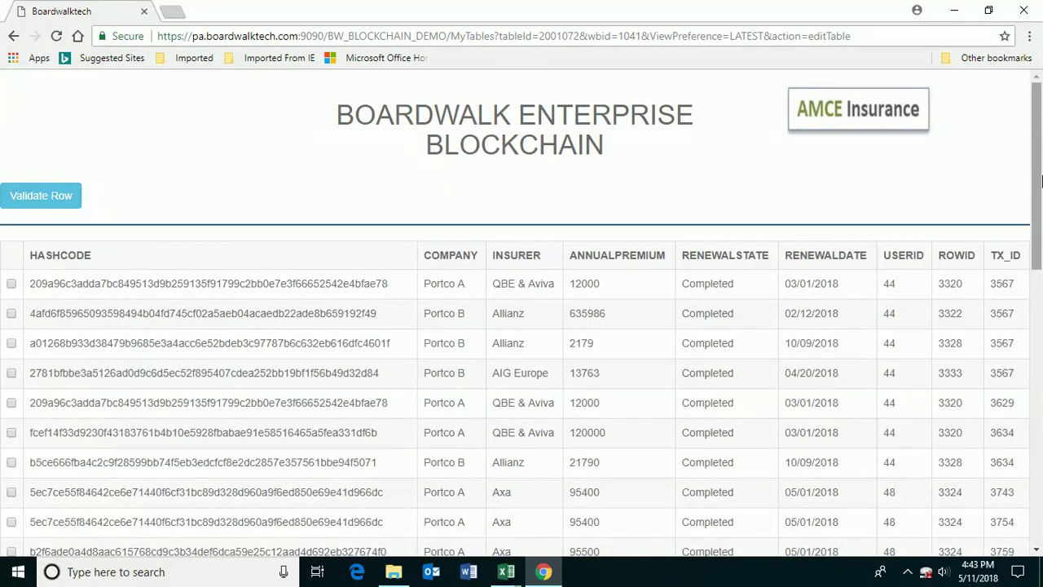
pyautogui.scroll(-10, 594, 350)
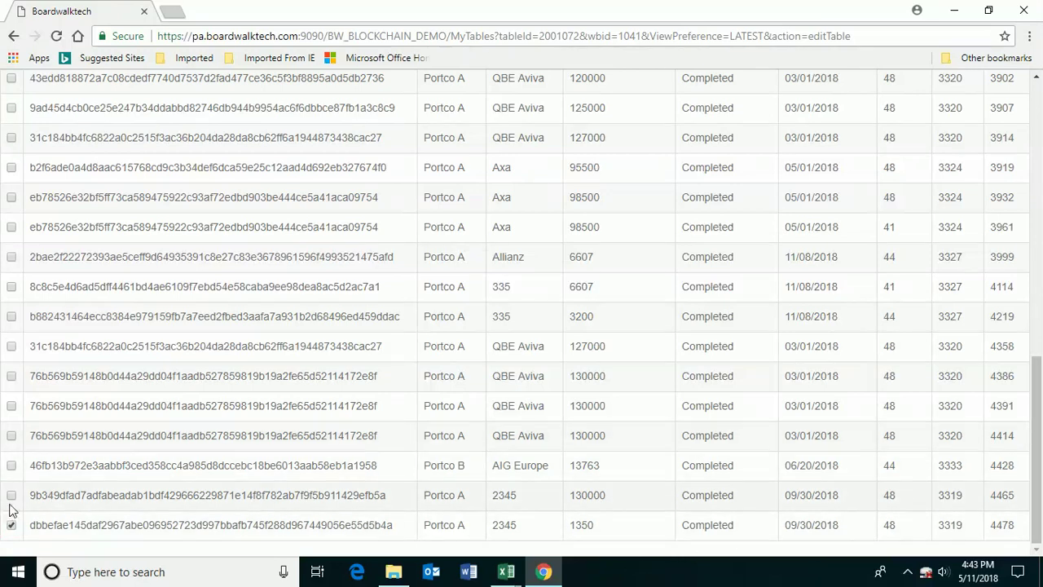
pyautogui.moveTo(1036, 471); pyautogui.dragTo(1035, 180)
pyautogui.click(45, 199)
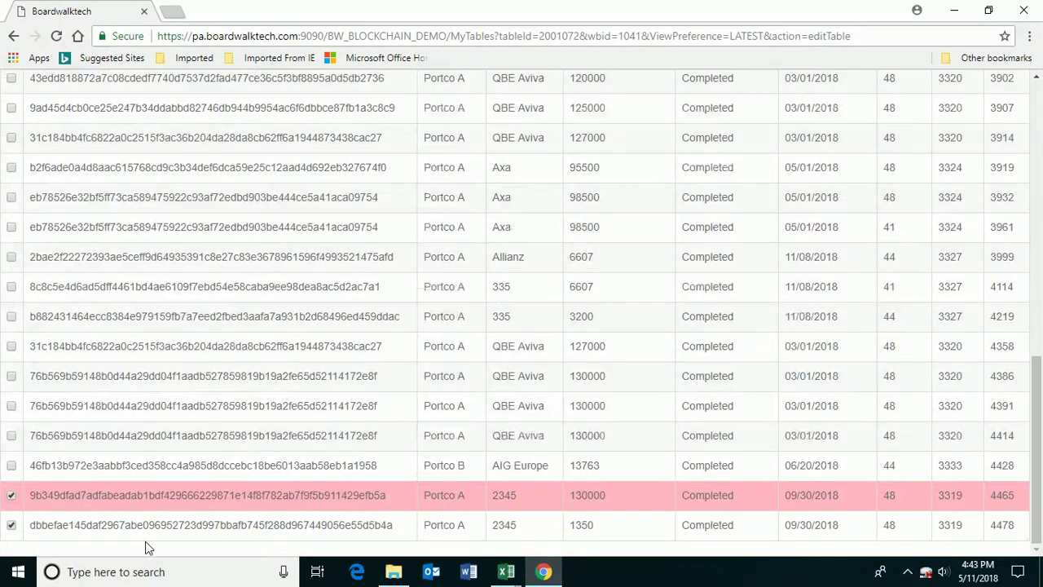
# - Validate the new 1350 row, then highlight the flagged 130000 row's premium and hash
pyautogui.click(11, 526)
pyautogui.click(12, 525)
pyautogui.moveTo(1041, 480); pyautogui.dragTo(1041, 204)
pyautogui.click(58, 204)
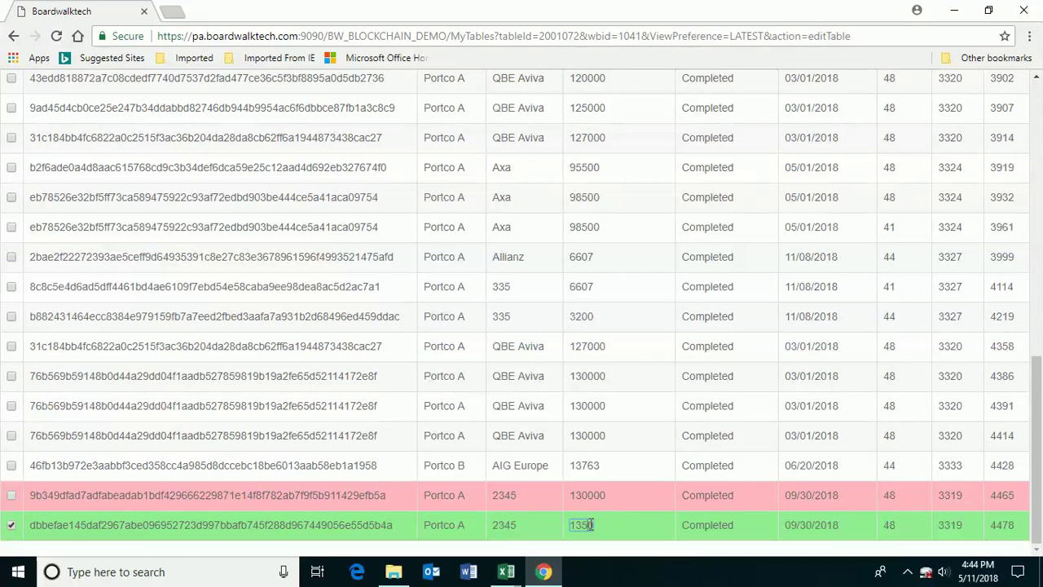
pyautogui.doubleClick(593, 495)
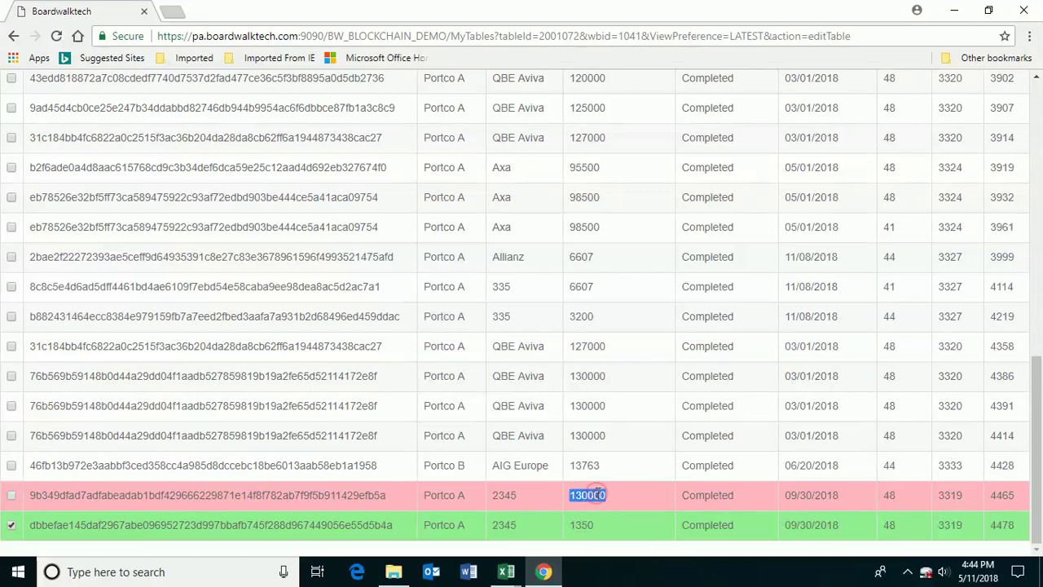
pyautogui.doubleClick(265, 495)
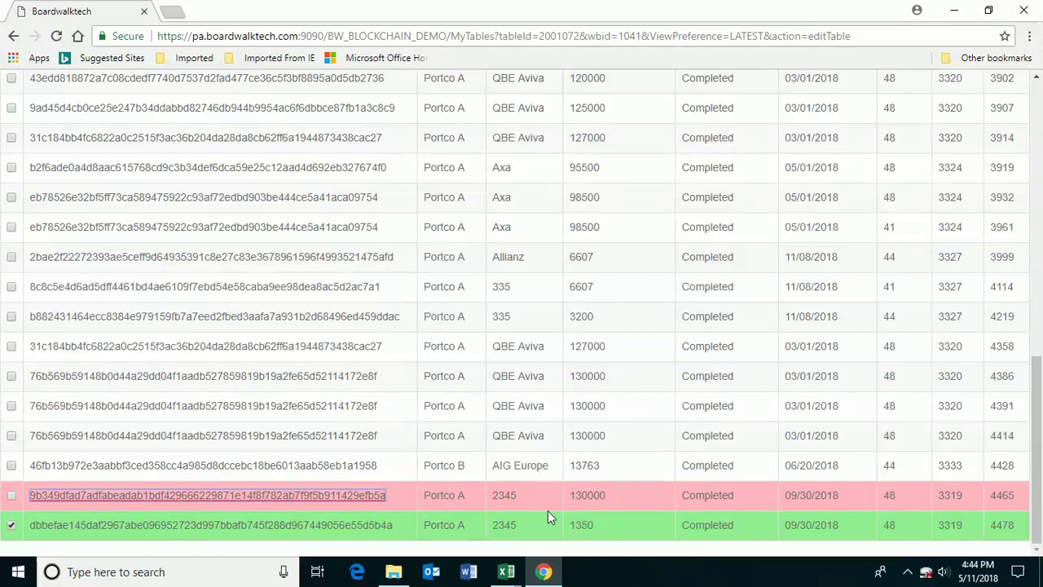
# - In the Blockchain Demo Template workbook, select the Directors & Officers Liability cell C12
pyautogui.moveTo(506, 572)
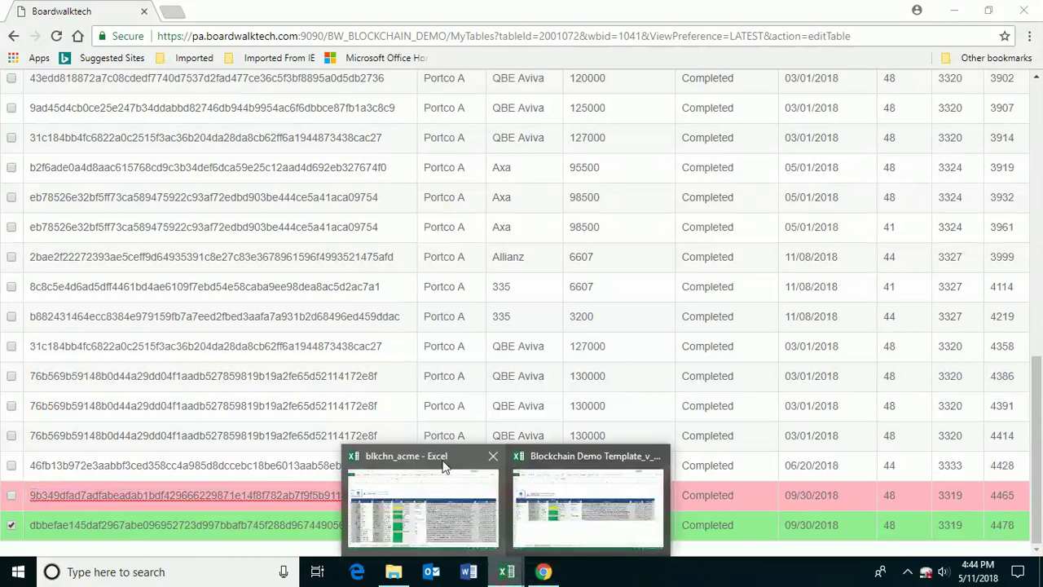
pyautogui.moveTo(460, 515)
pyautogui.click(598, 505)
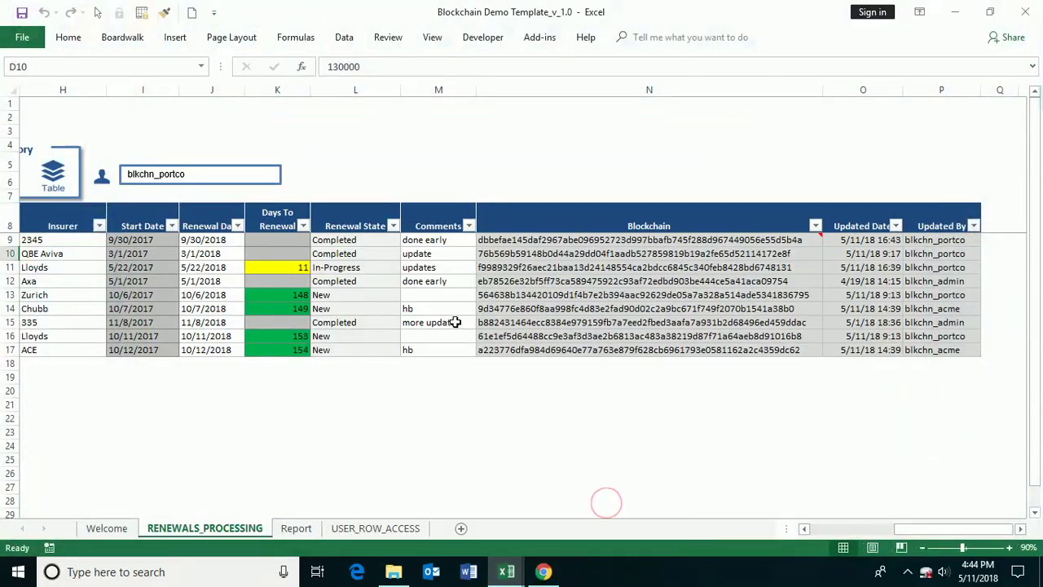
pyautogui.moveTo(943, 528); pyautogui.dragTo(872, 529)
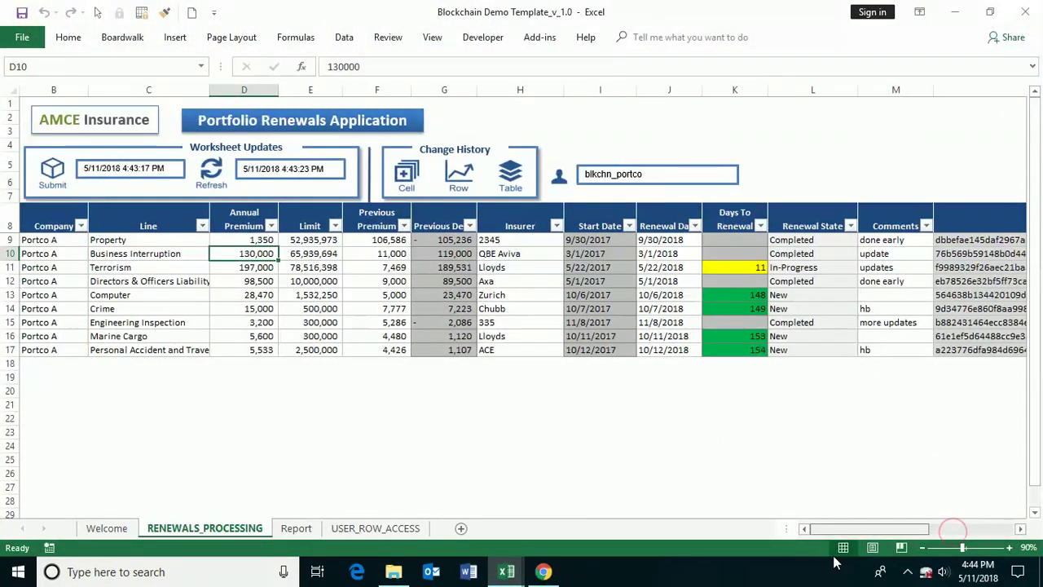
pyautogui.click(157, 280)
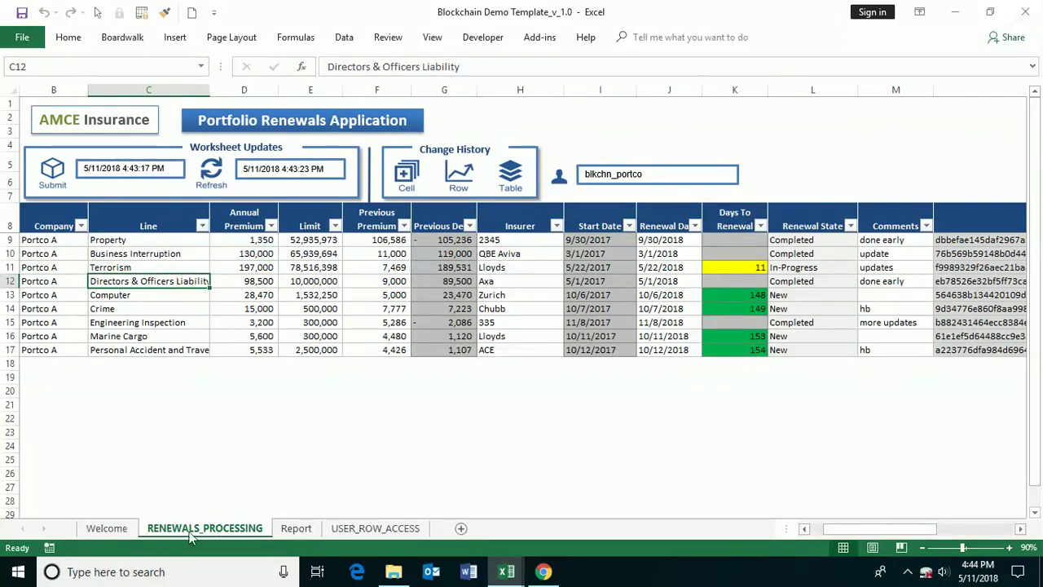
# - In blkchn_acme, view the Report charts, then select the Terrorism renewal date J11
pyautogui.click(502, 571)
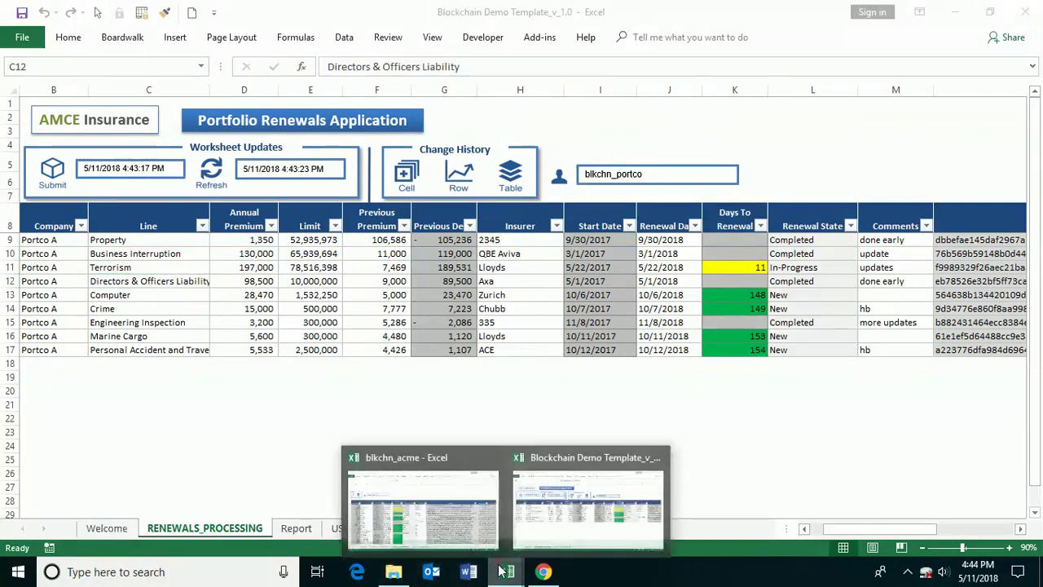
pyautogui.click(421, 515)
pyautogui.click(458, 529)
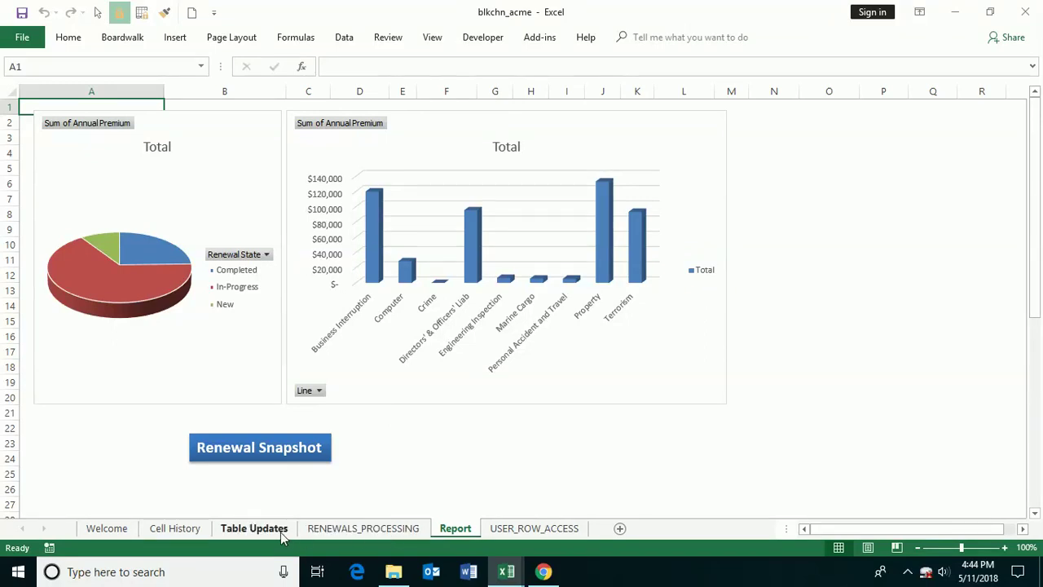
pyautogui.click(363, 528)
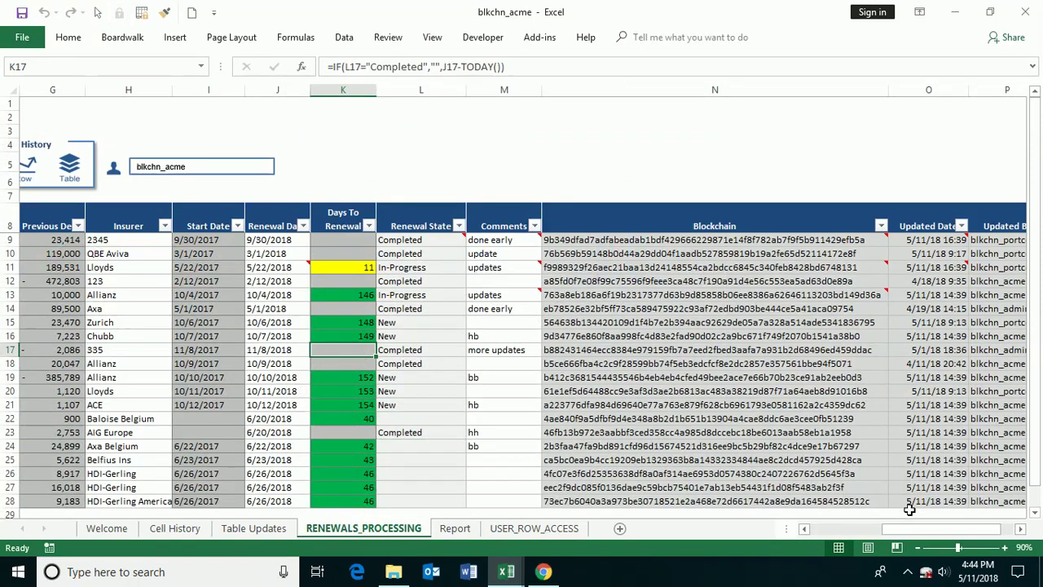
pyautogui.click(921, 528)
pyautogui.moveTo(925, 531); pyautogui.dragTo(864, 530)
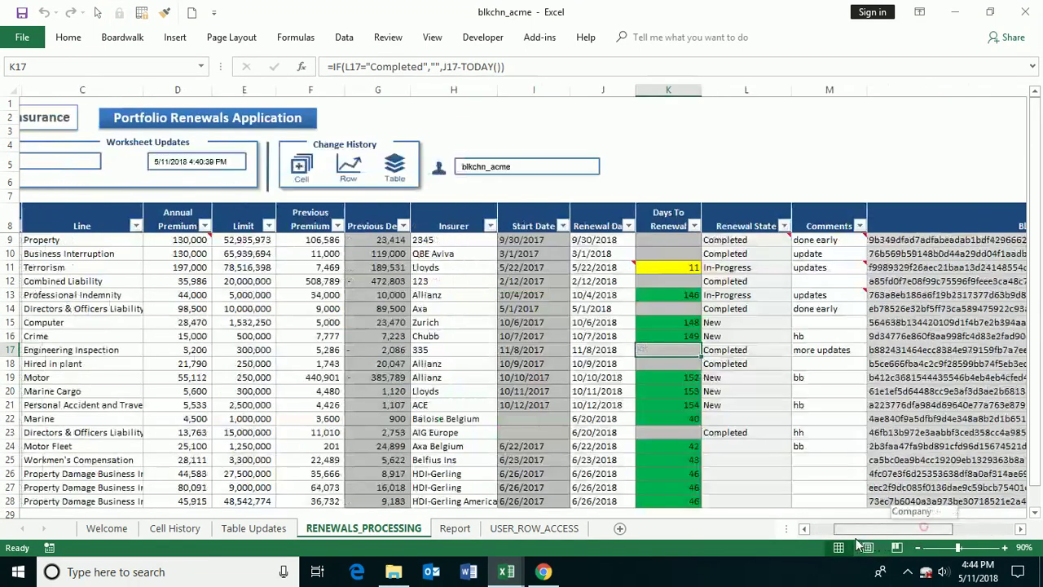
pyautogui.click(668, 267)
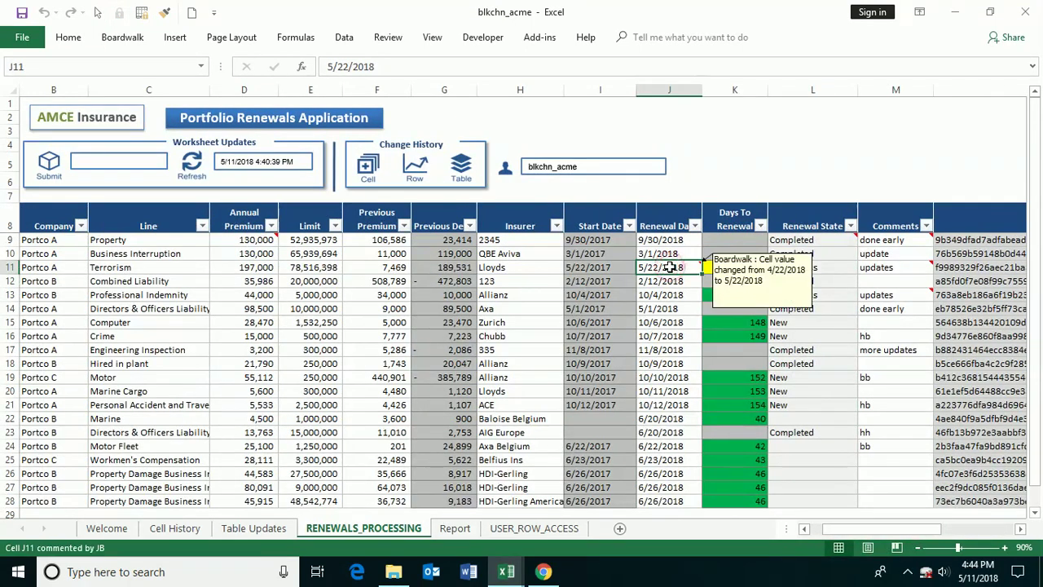